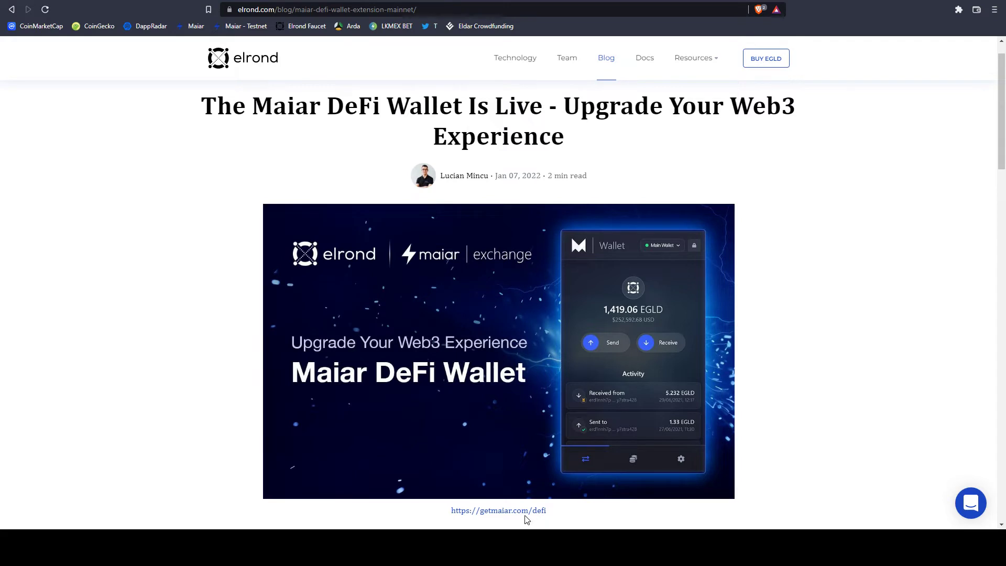
# Follow the getmaiar.com/defi link to the Maiar DeFi Wallet listing in the Chrome Web Store.
pyautogui.rightClick(496, 508)
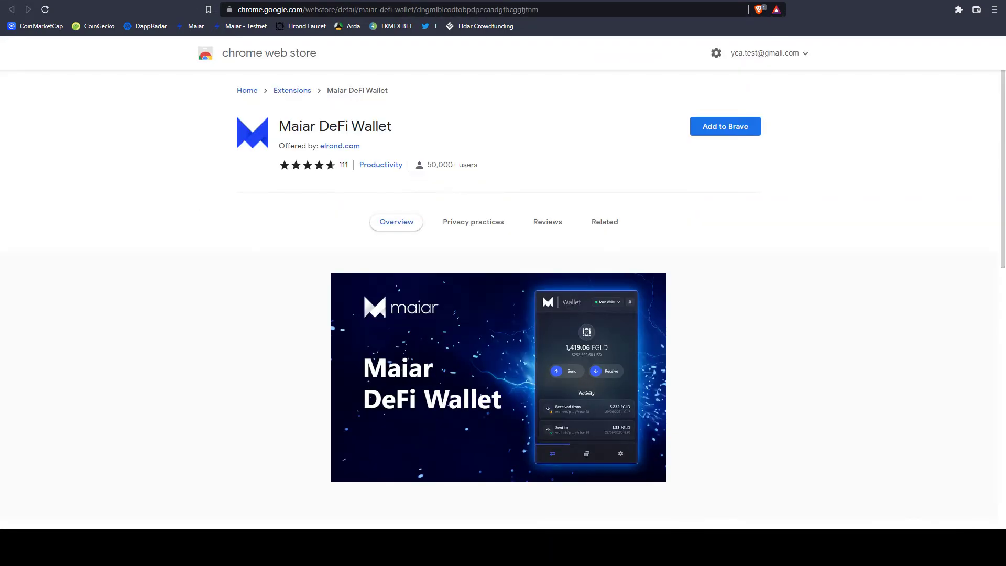
# Add the Maiar DeFi Wallet extension to Brave and pin it to the toolbar.
pyautogui.click(731, 130)
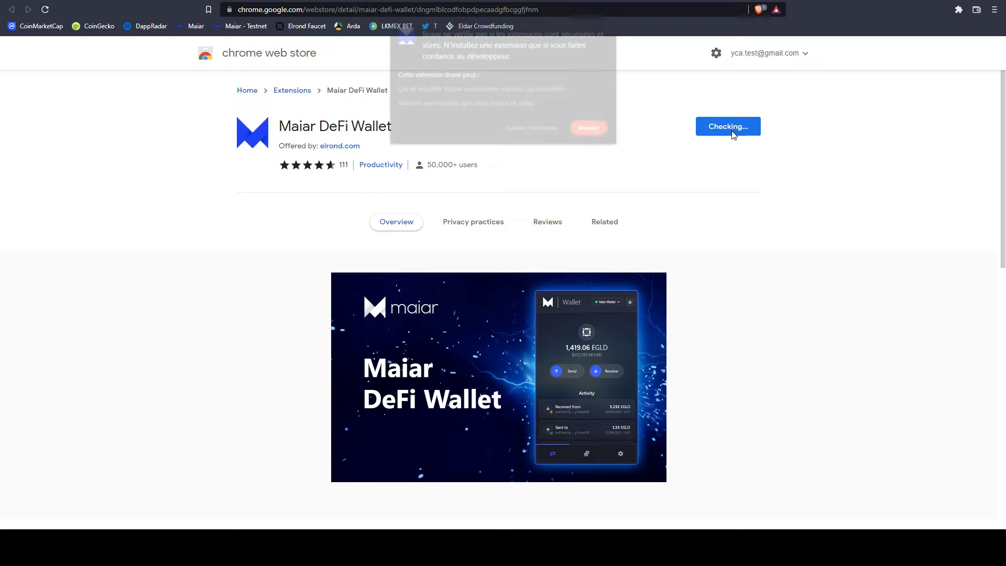
pyautogui.click(542, 133)
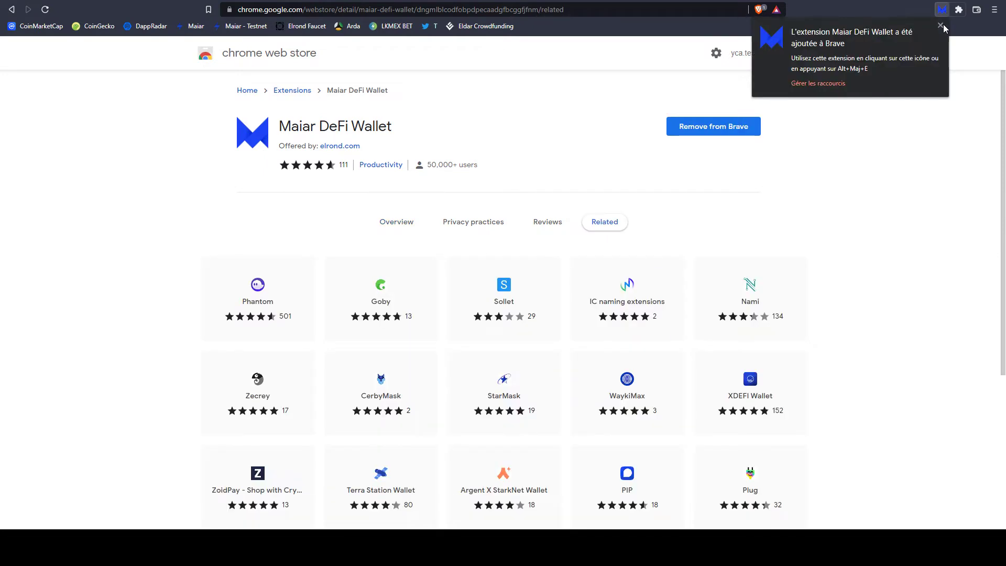
pyautogui.click(958, 10)
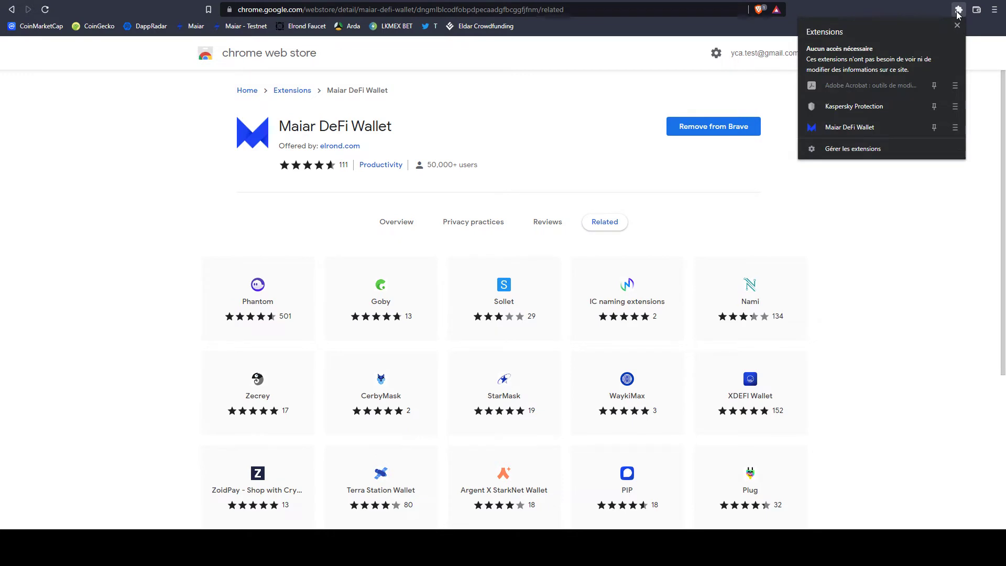
pyautogui.click(933, 127)
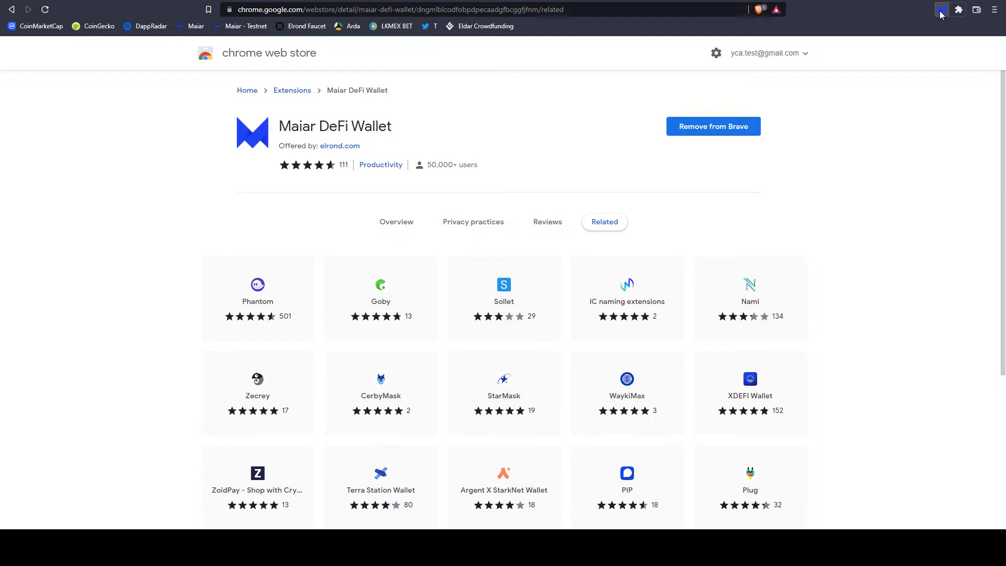
pyautogui.click(942, 11)
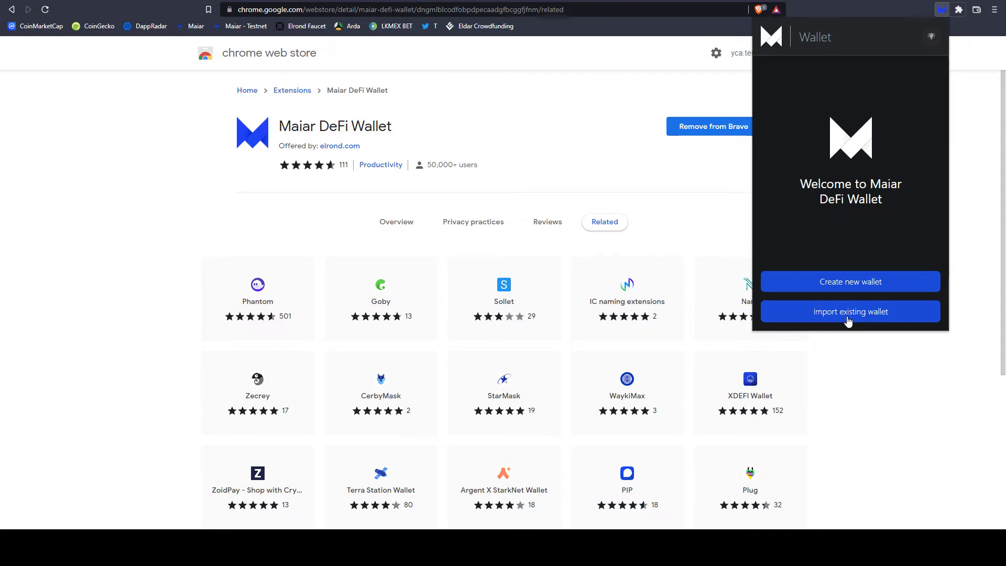
pyautogui.click(849, 320)
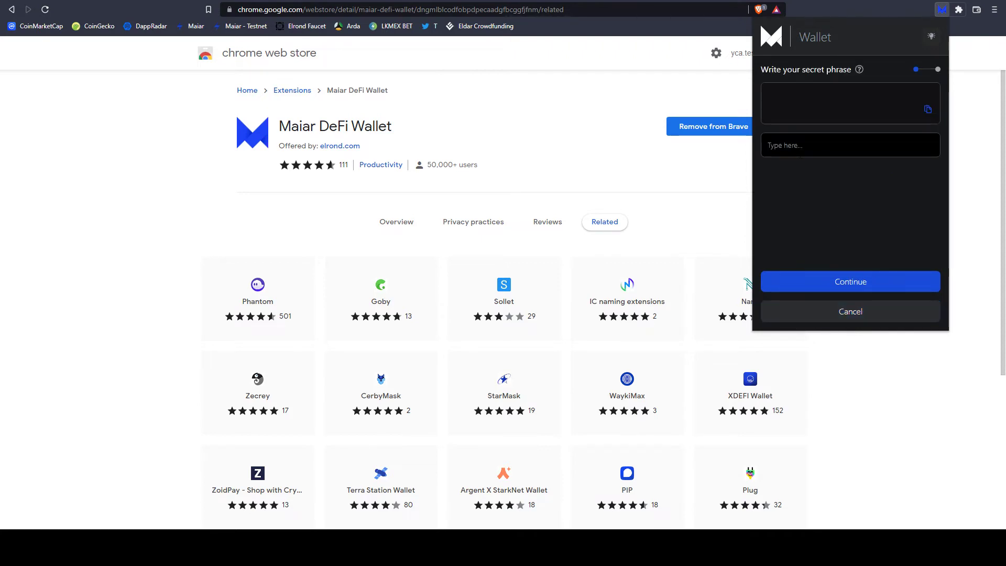
pyautogui.write('ro')
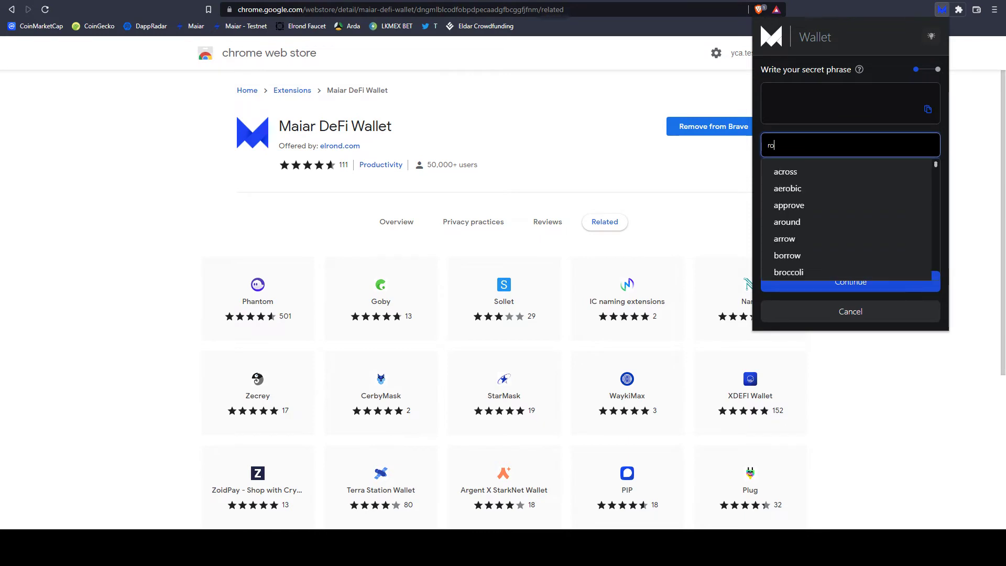
pyautogui.write('om')
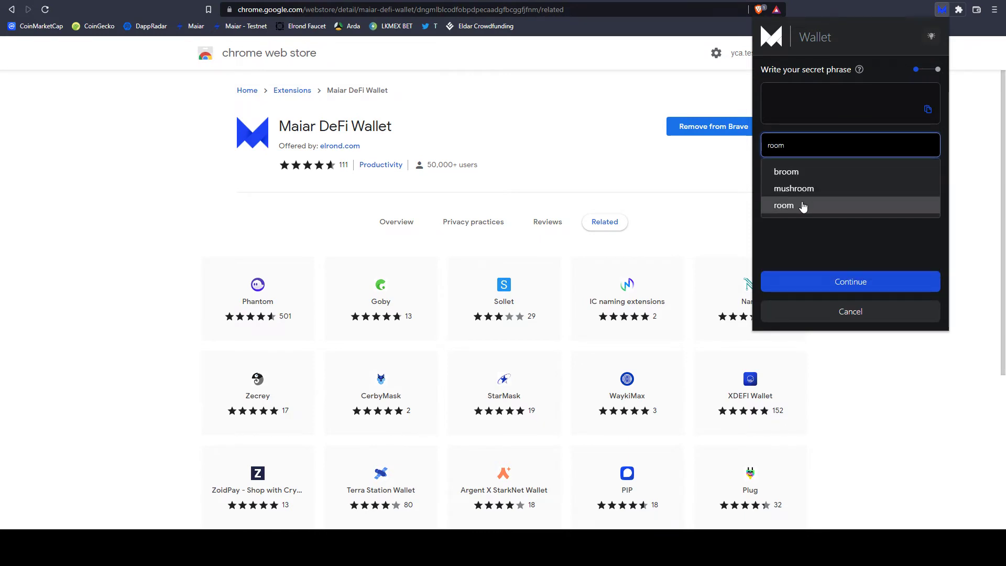
pyautogui.click(803, 207)
pyautogui.write('garde')
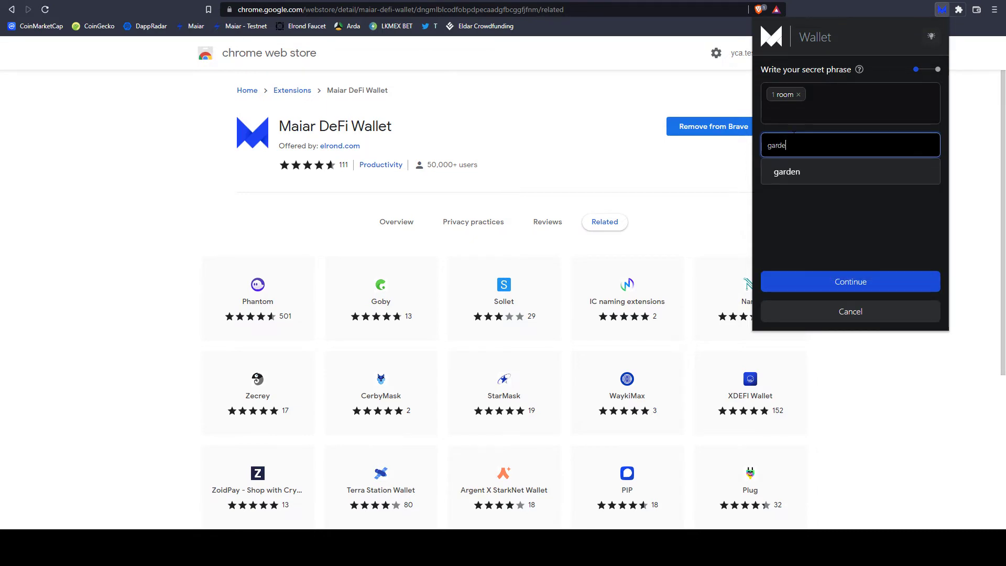
pyautogui.click(794, 173)
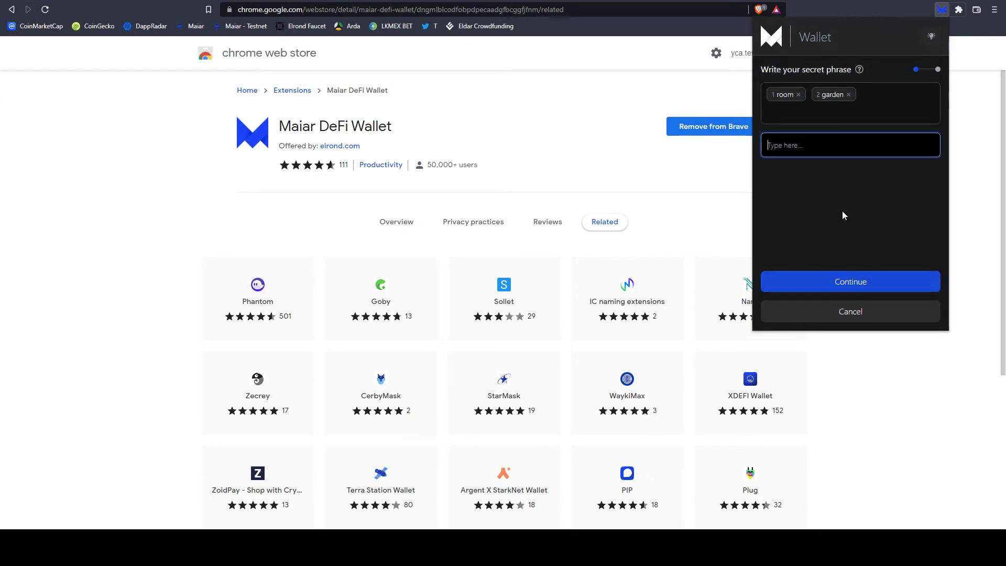
pyautogui.click(853, 319)
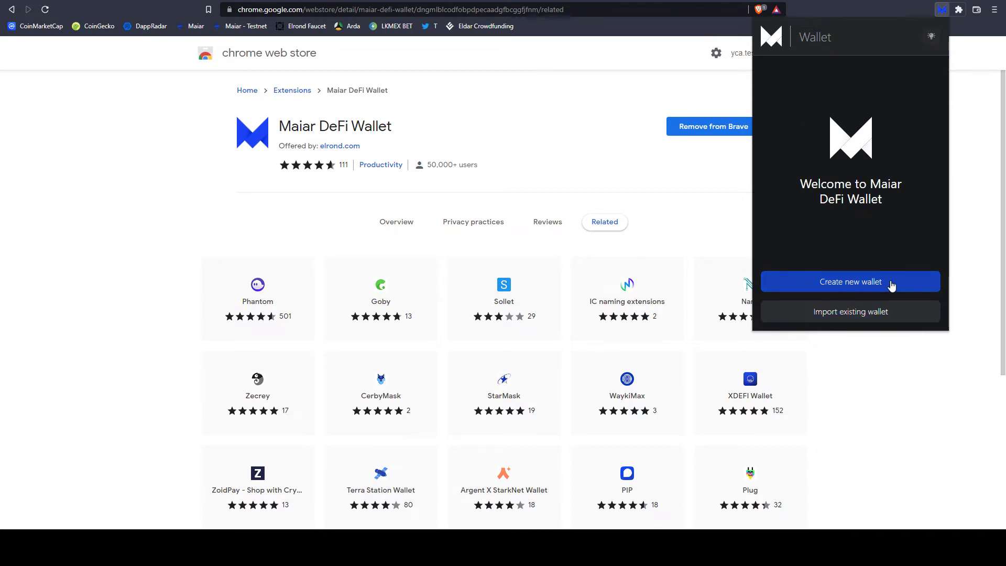
# Create a new wallet, replace Notepad's old word list with its 24-word phrase, save, and confirm.
pyautogui.click(891, 287)
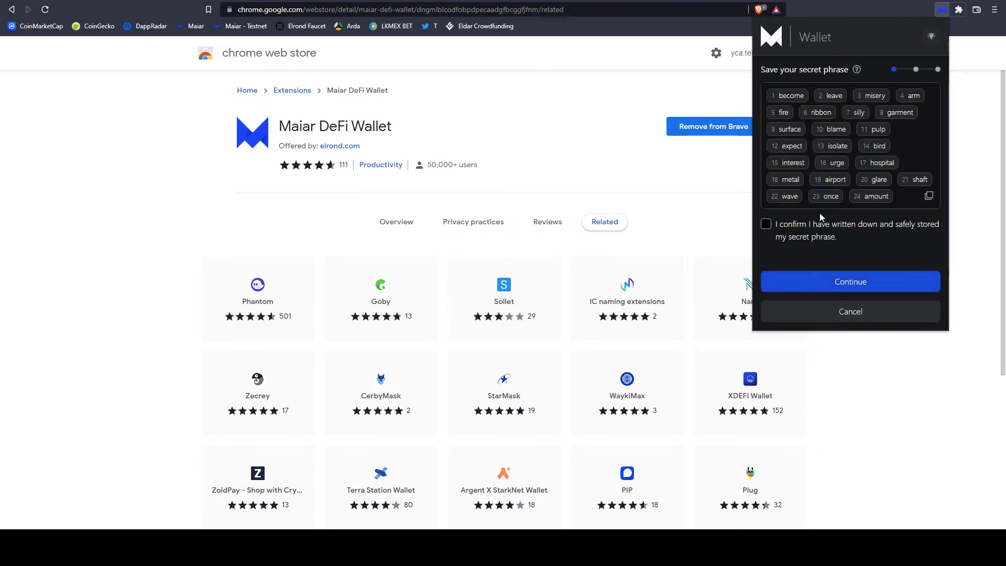
pyautogui.click(929, 196)
pyautogui.hotkey('alt', 'Tab')
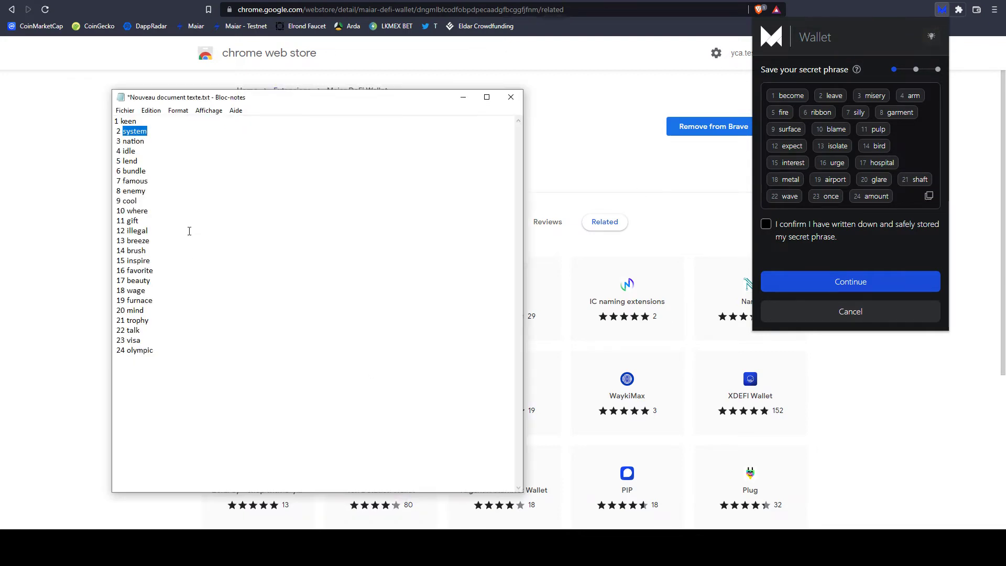
pyautogui.click(189, 231)
pyautogui.hotkey('ctrl', 'a')
pyautogui.press('Delete')
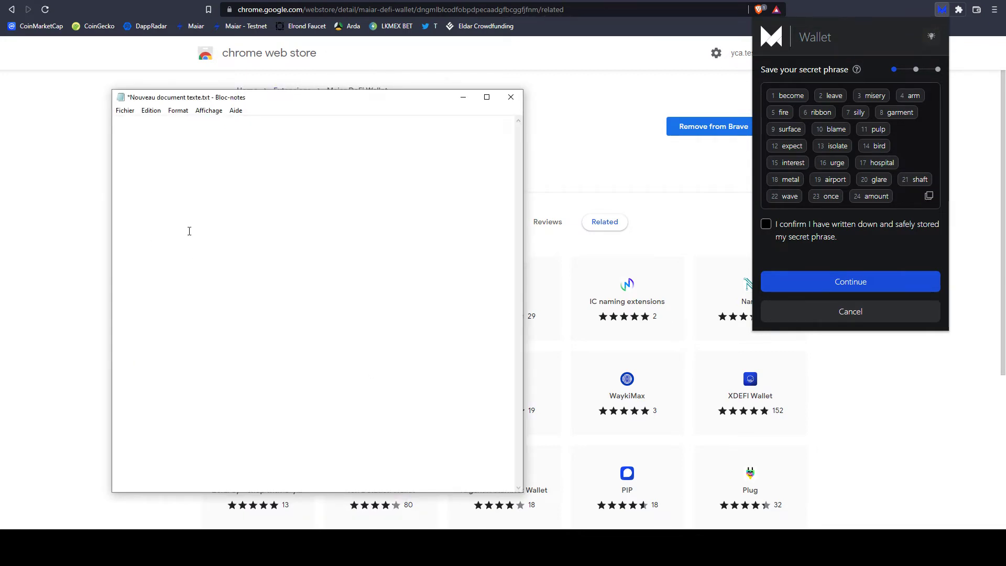
pyautogui.hotkey('ctrl', 'v')
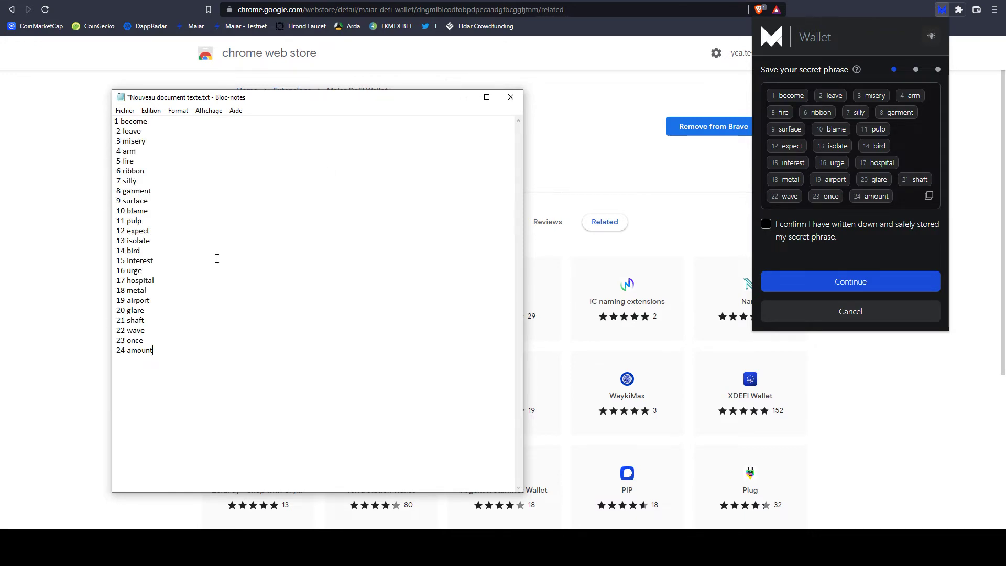
pyautogui.hotkey('ctrl', 's')
pyautogui.click(765, 224)
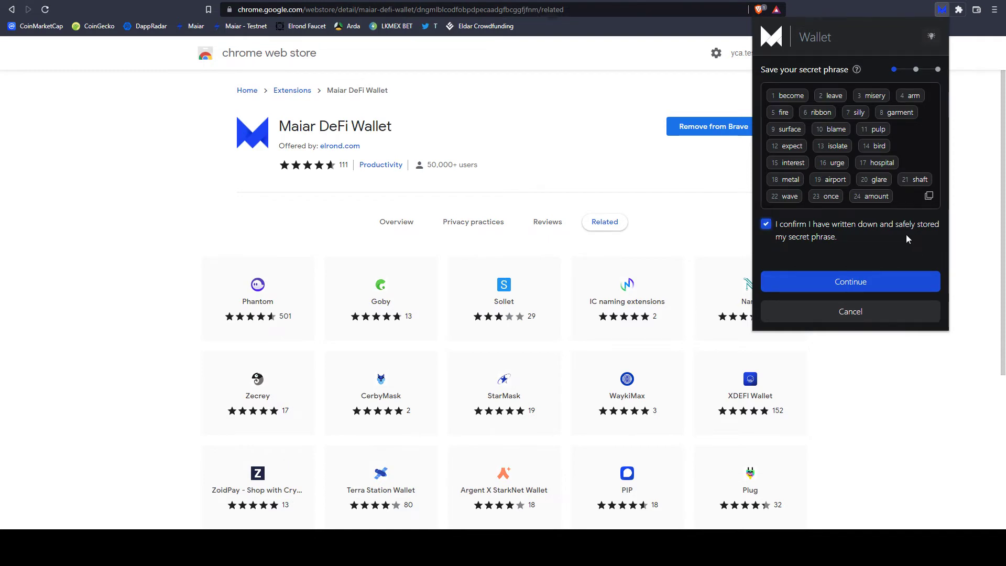
# Confirm phrase words 17 (pasted from Notepad), 1 ('become') and 19 ('airpor…'), then continue.
pyautogui.click(849, 283)
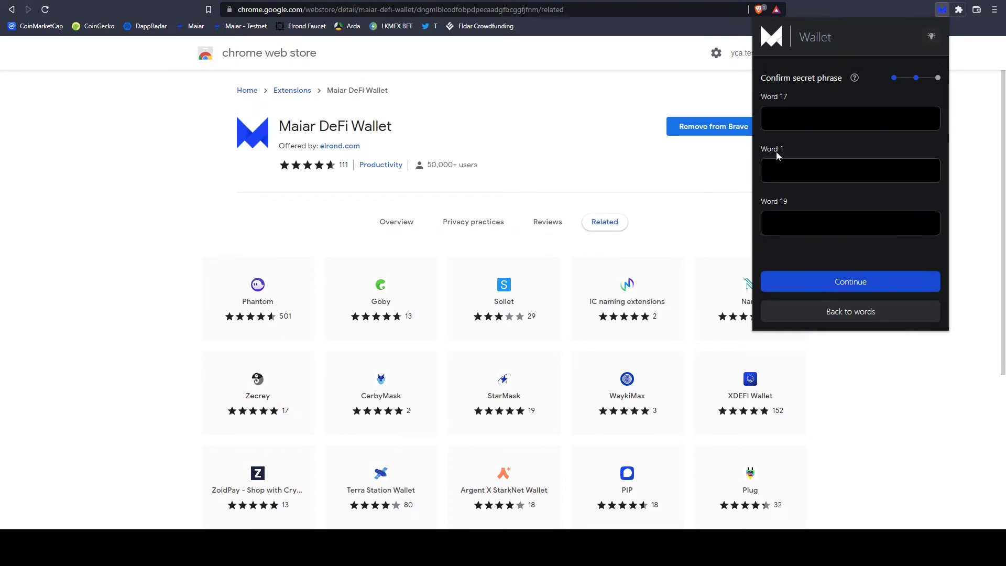
pyautogui.hotkey('alt', 'Tab')
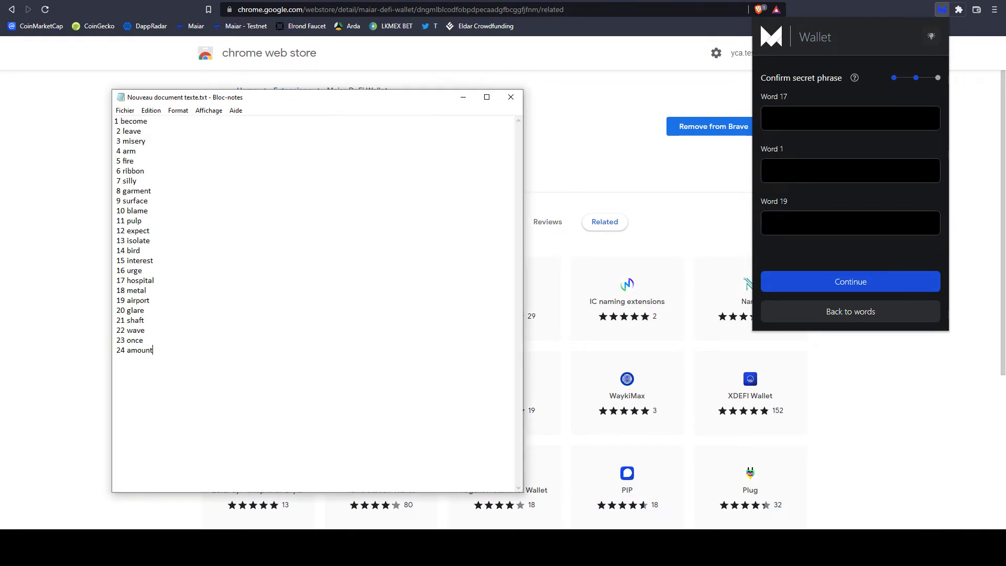
pyautogui.doubleClick(133, 282)
pyautogui.click(814, 118)
pyautogui.hotkey('ctrl', 'v')
pyautogui.press('Tab')
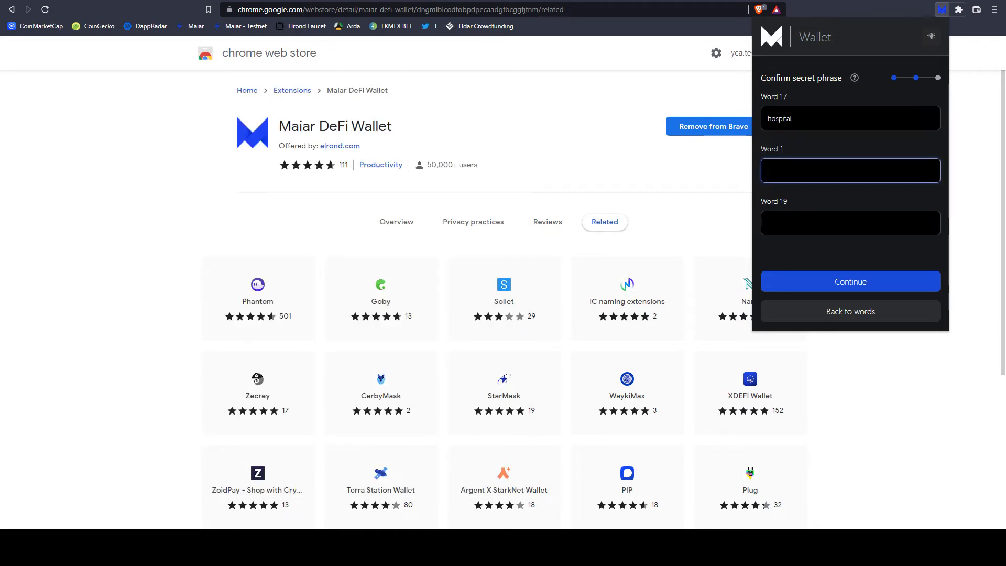
pyautogui.write('become')
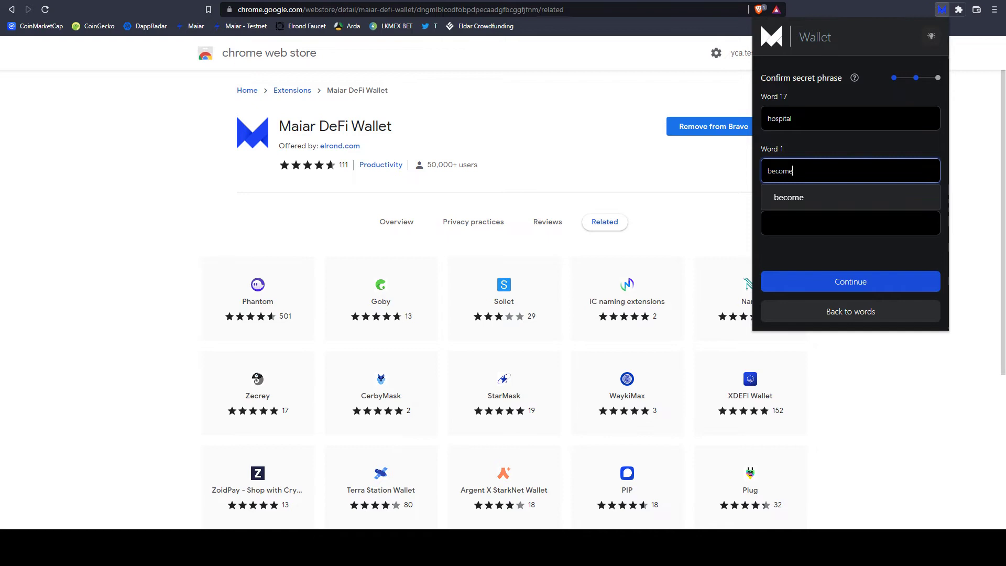
pyautogui.click(786, 204)
pyautogui.press('Tab')
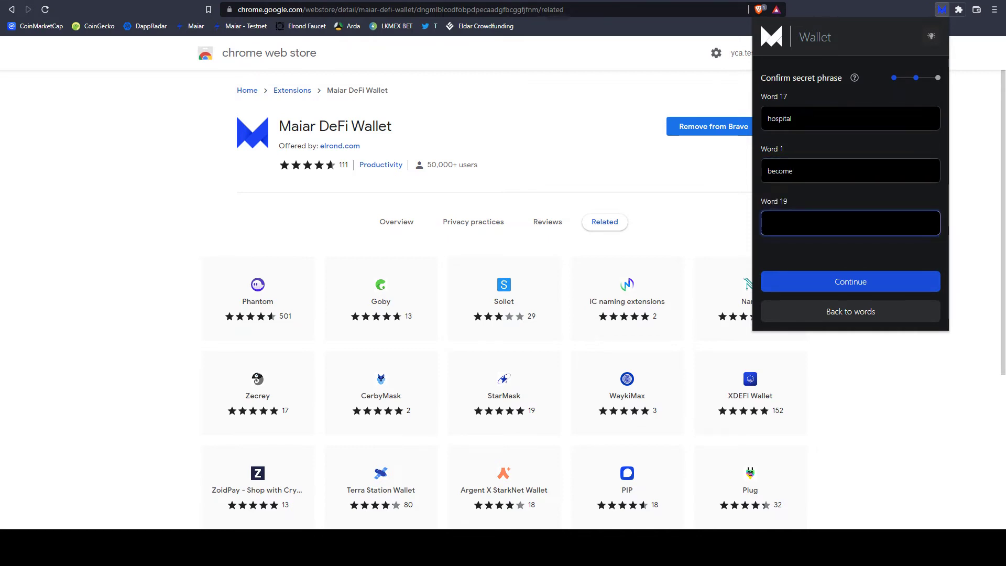
pyautogui.write('airport')
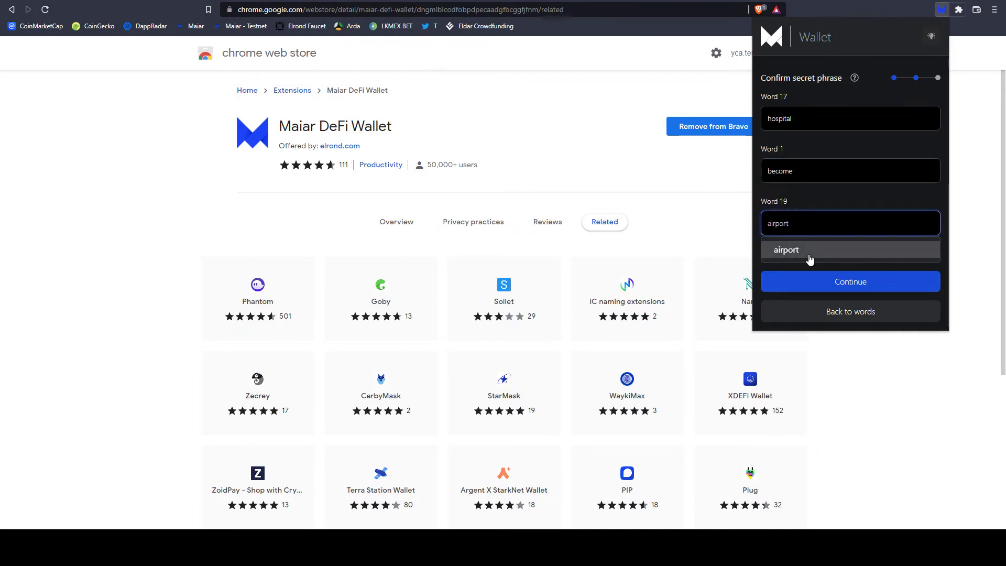
pyautogui.click(810, 249)
pyautogui.click(854, 281)
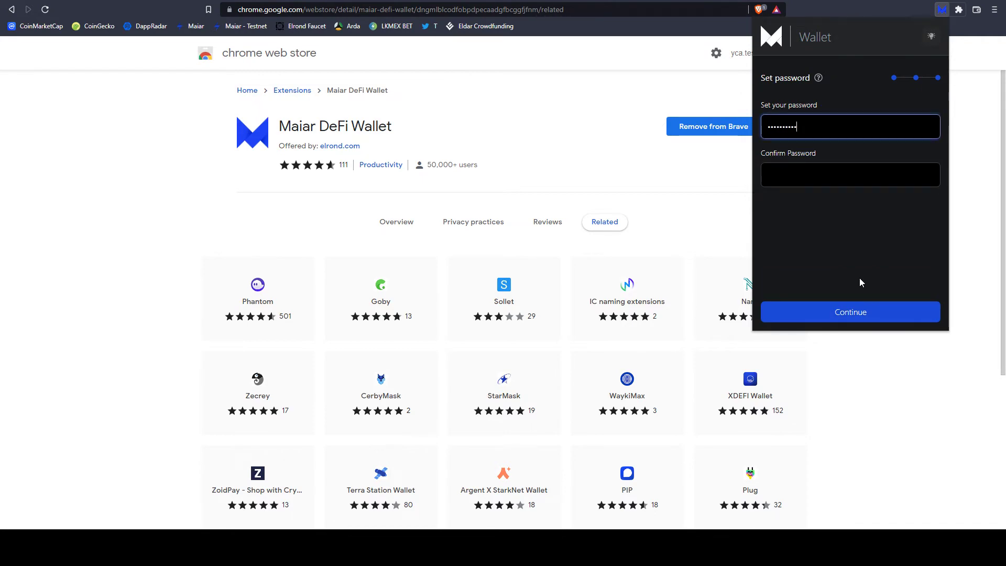
# Enter the wallet password in the confirmation field and submit to create the wallet.
pyautogui.press('Tab')
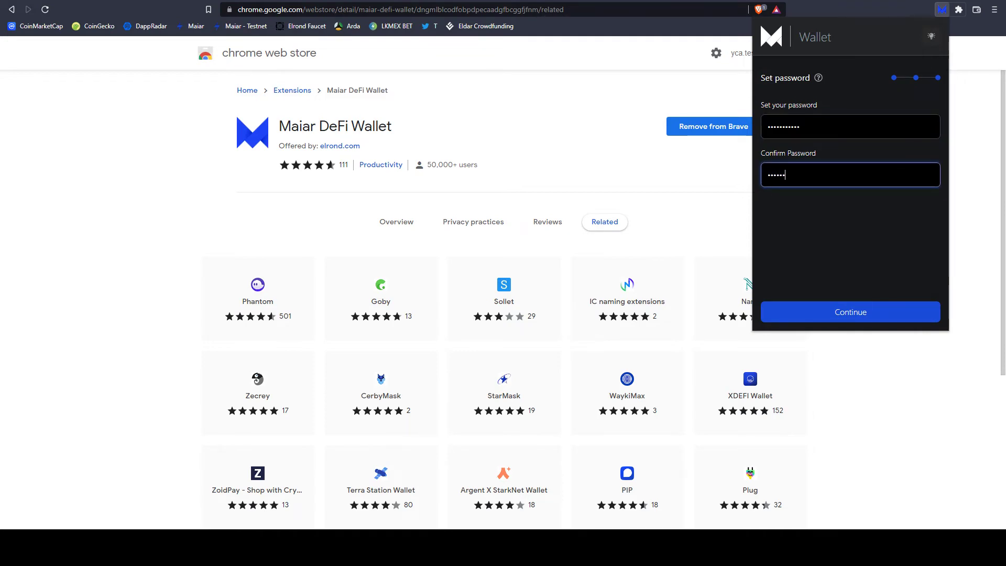
pyautogui.write('1')
pyautogui.click(856, 313)
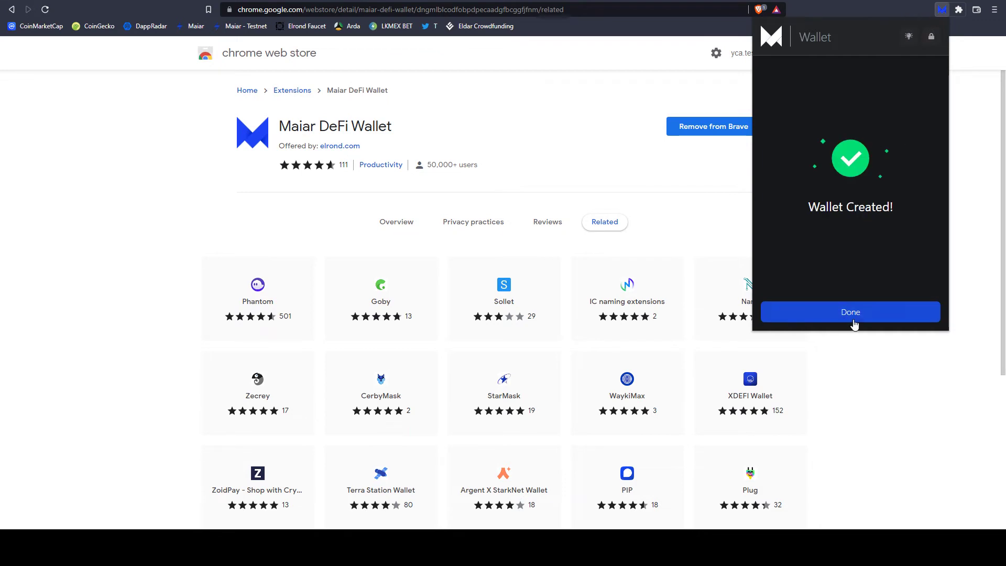
# Finish setup and switch the wallet to the light theme in Settings.
pyautogui.click(853, 319)
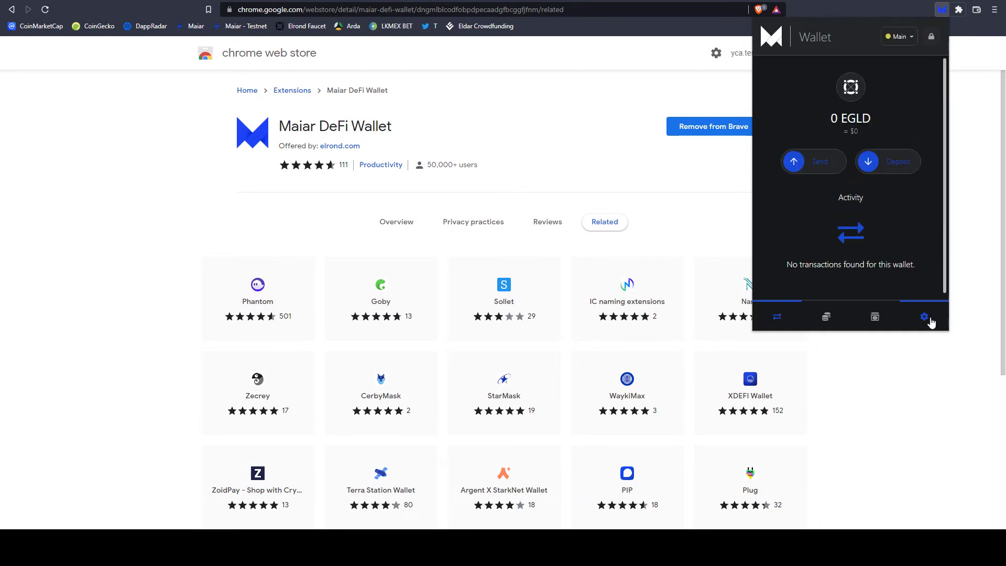
pyautogui.click(924, 317)
pyautogui.click(931, 74)
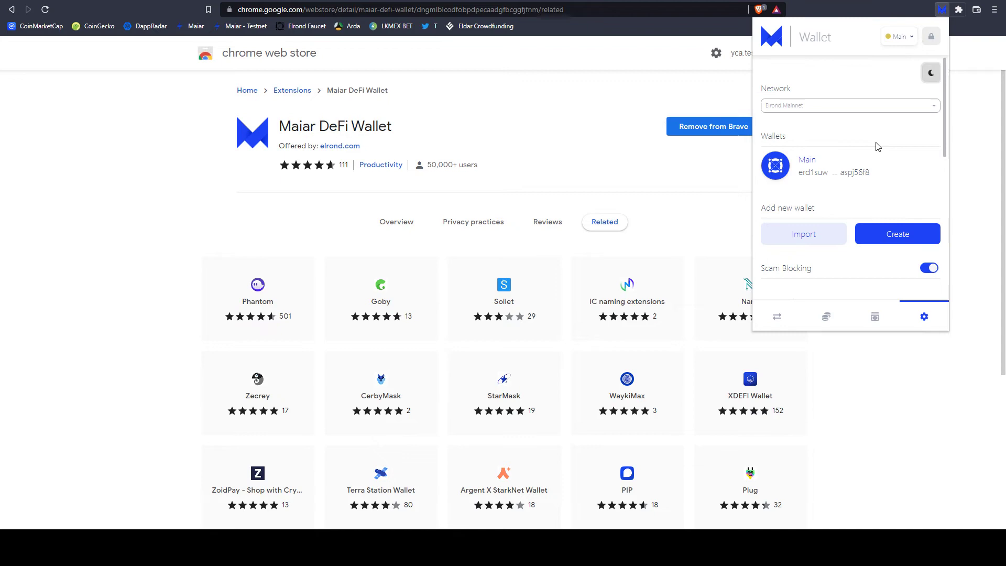
pyautogui.click(777, 316)
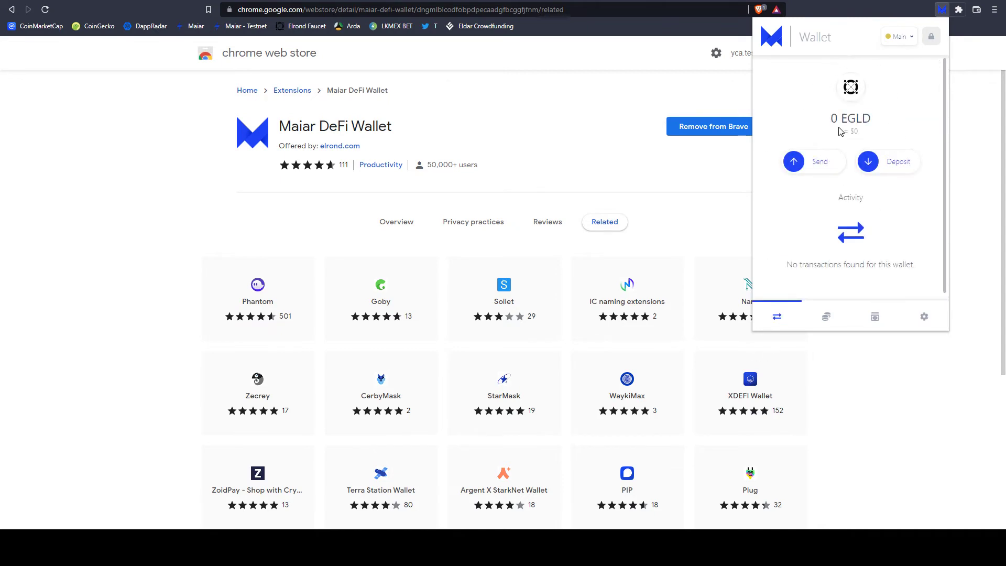
# Copy the wallet's address from the Deposit view.
pyautogui.click(871, 165)
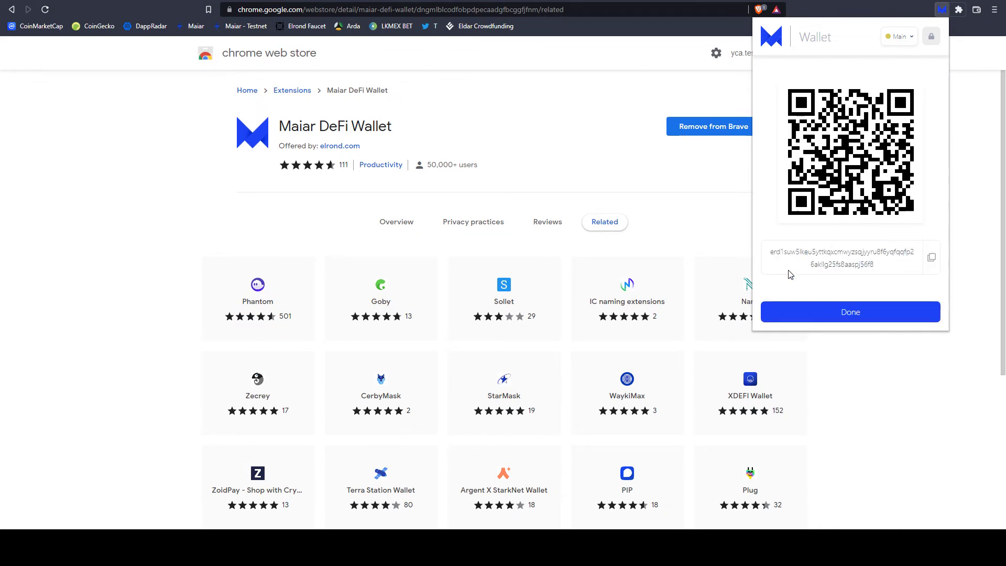
pyautogui.click(931, 260)
pyautogui.click(857, 313)
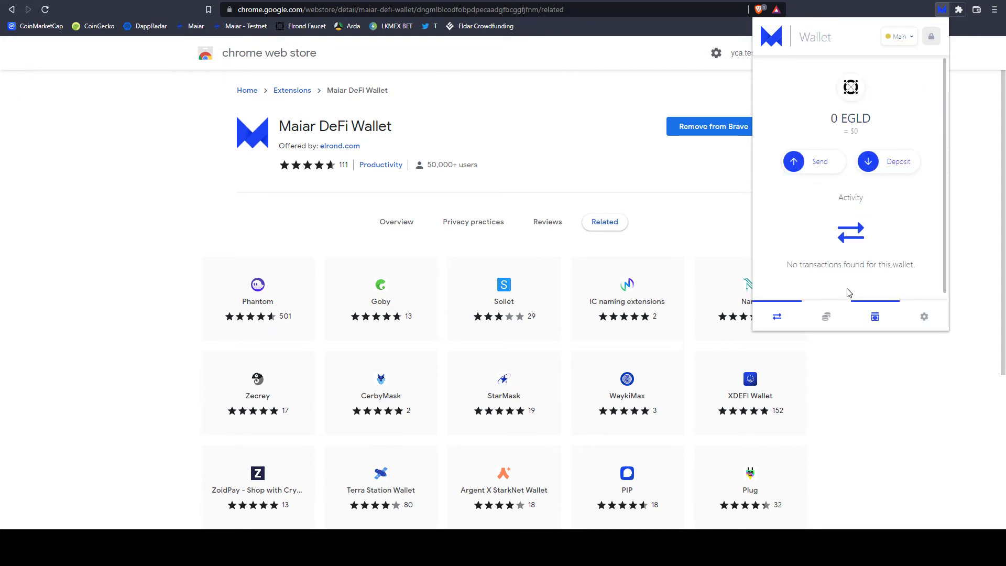
pyautogui.click(794, 162)
# Paste the copied wallet address as the recipient and check the EGLD token list.
pyautogui.click(813, 114)
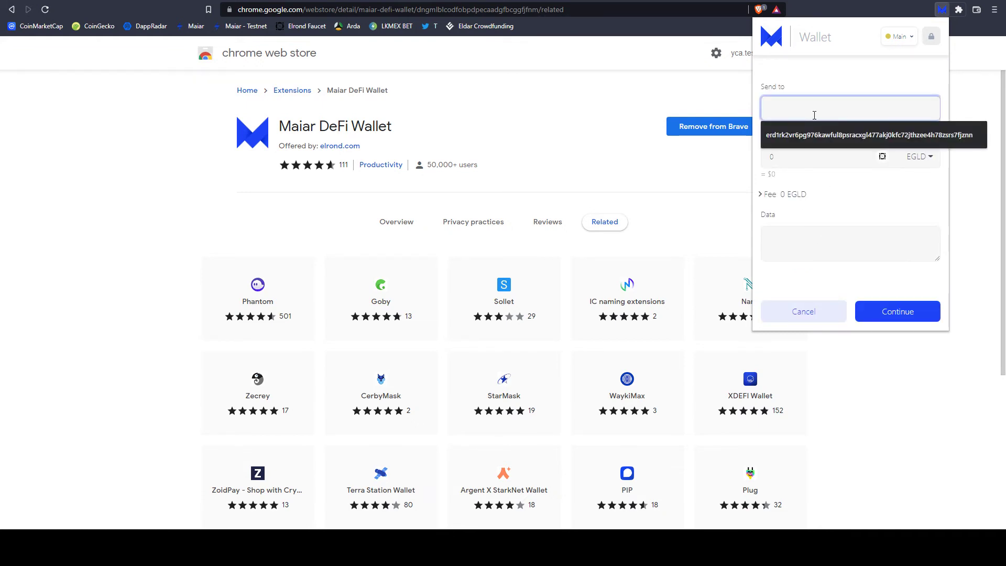
pyautogui.hotkey('ctrl', 'v')
pyautogui.moveTo(819, 113); pyautogui.dragTo(786, 111)
pyautogui.click(793, 111)
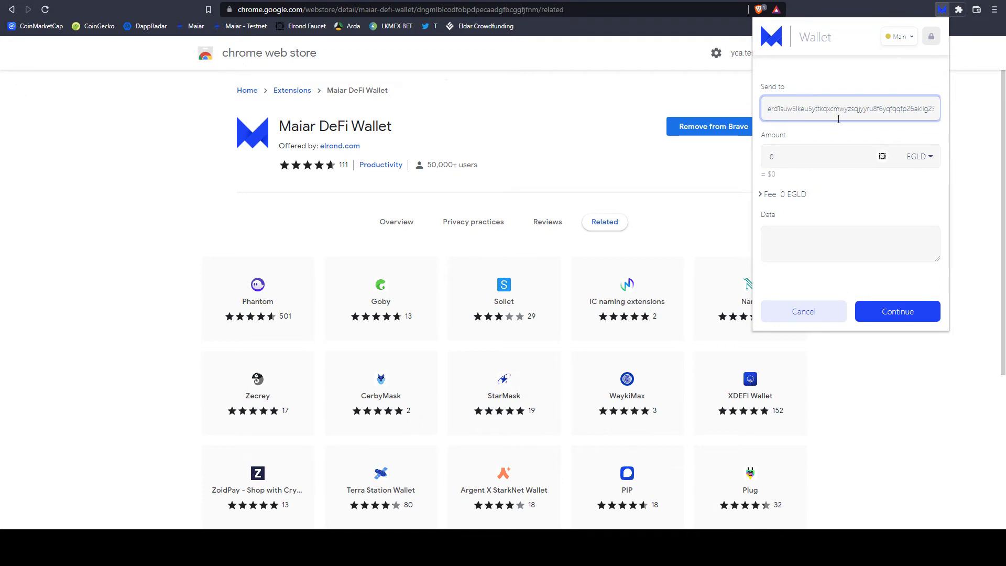
pyautogui.click(925, 164)
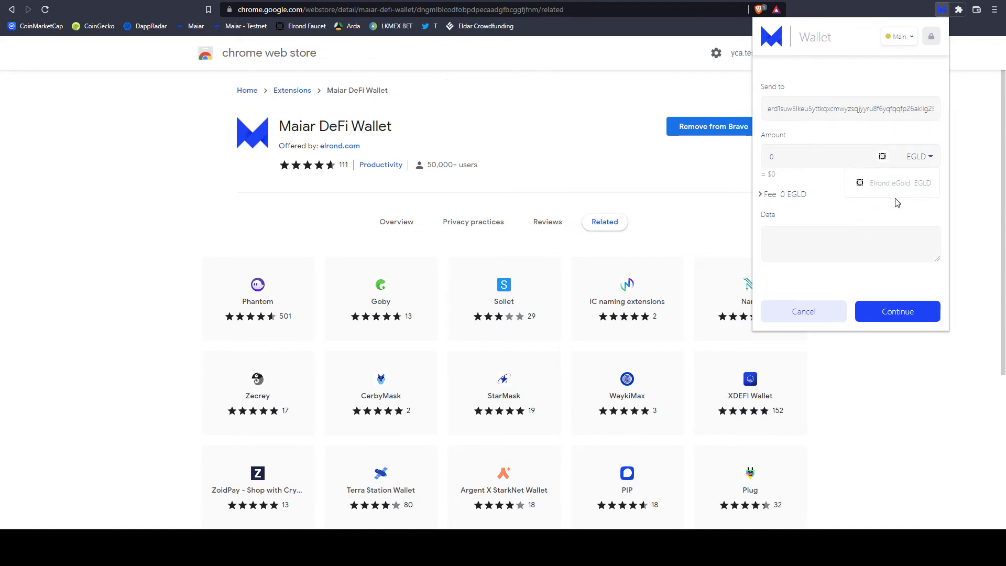
pyautogui.click(915, 164)
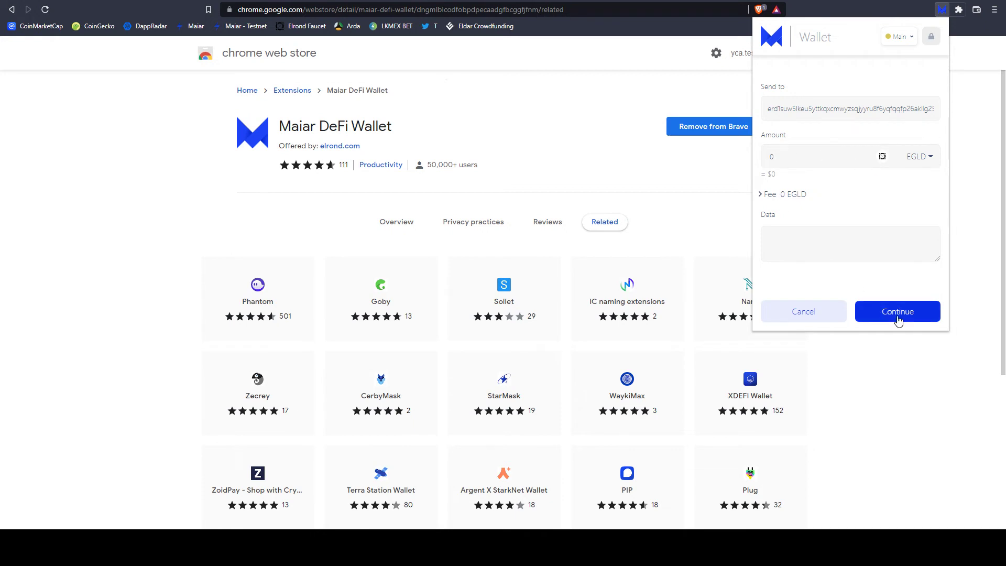
# Cancel the send, look through the empty Tokens and NFTs views, then open Settings.
pyautogui.click(797, 313)
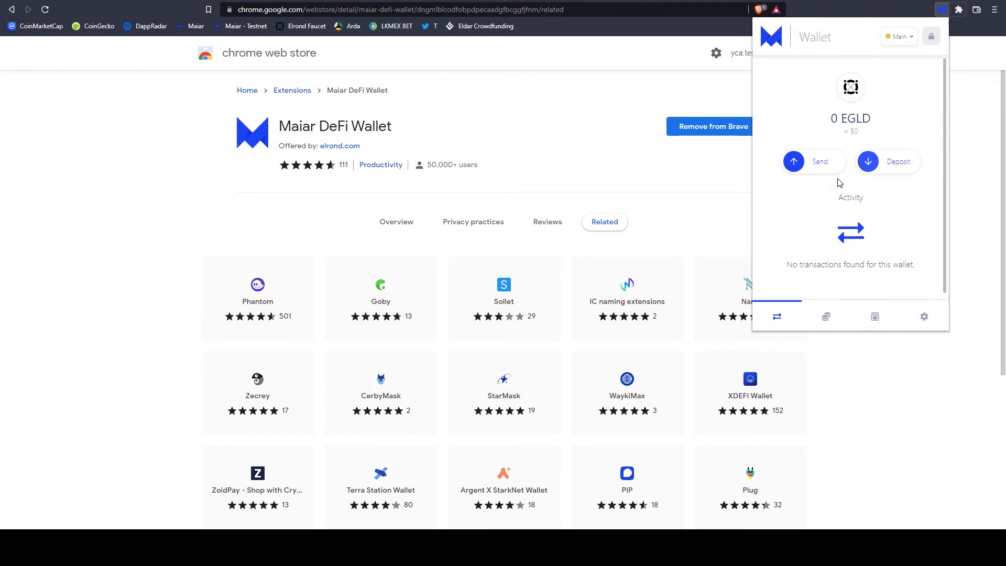
pyautogui.click(832, 317)
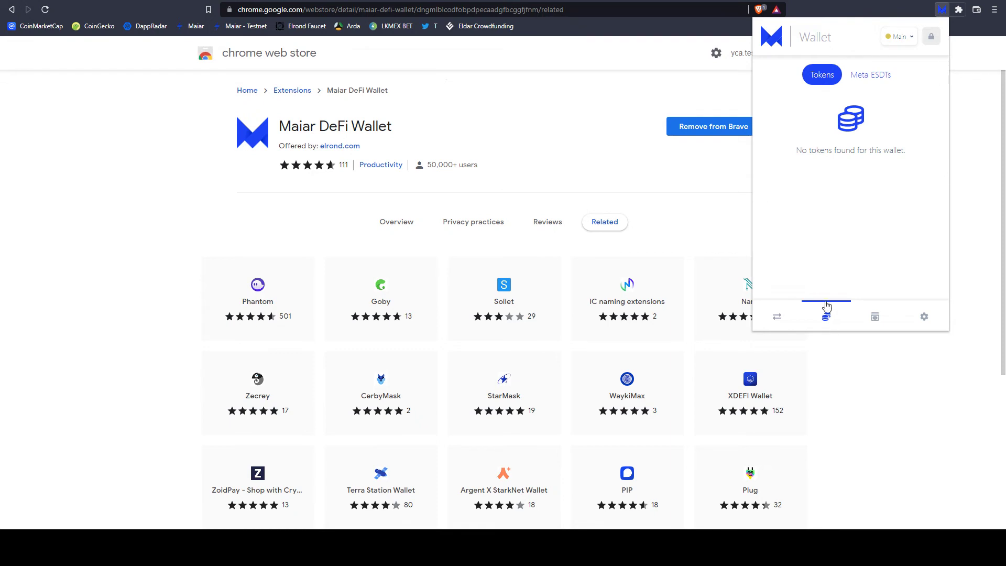
pyautogui.click(876, 321)
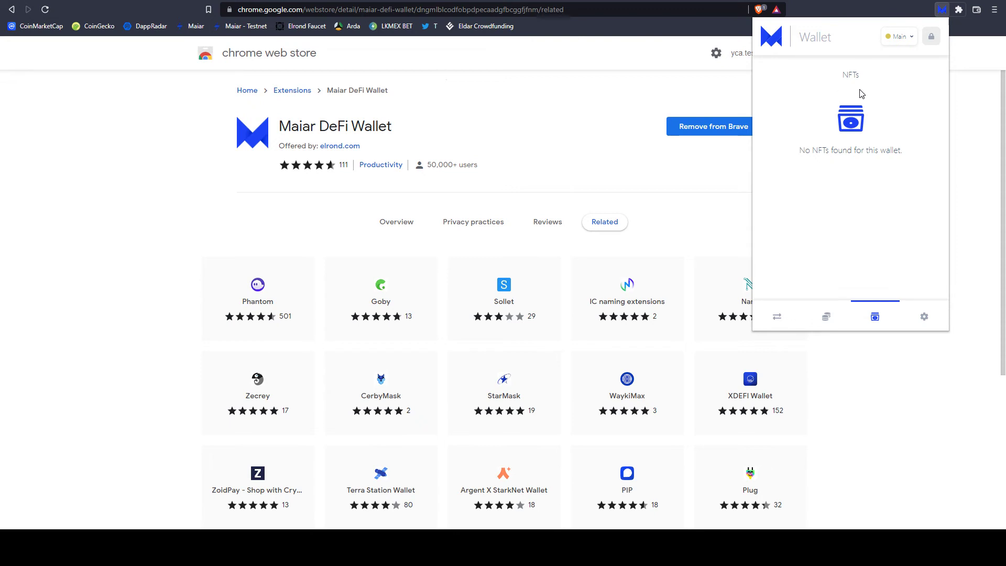
pyautogui.click(929, 327)
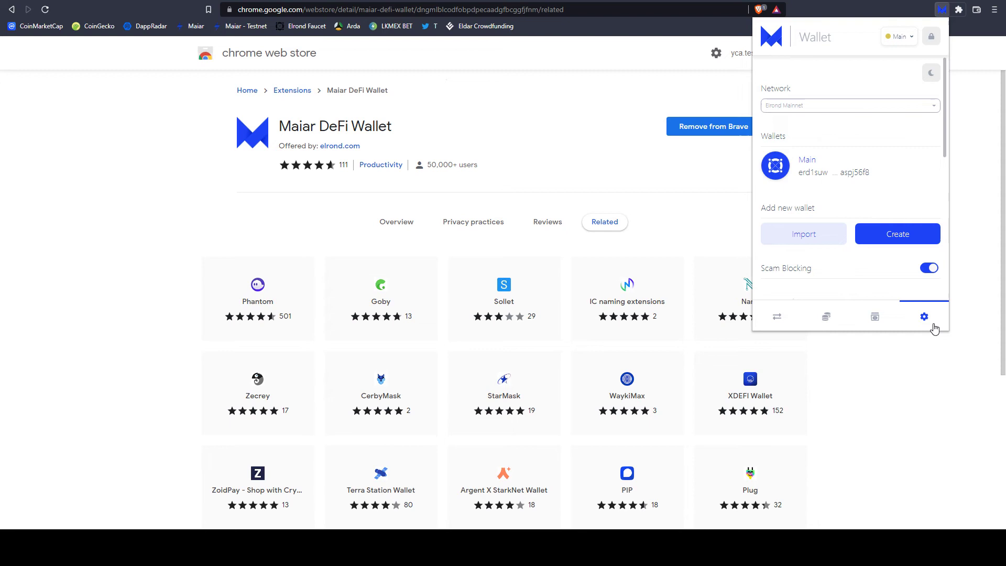
# Keep Elrond Mainnet as the network and trial a wallet import with 'garden', then cancel.
pyautogui.click(926, 115)
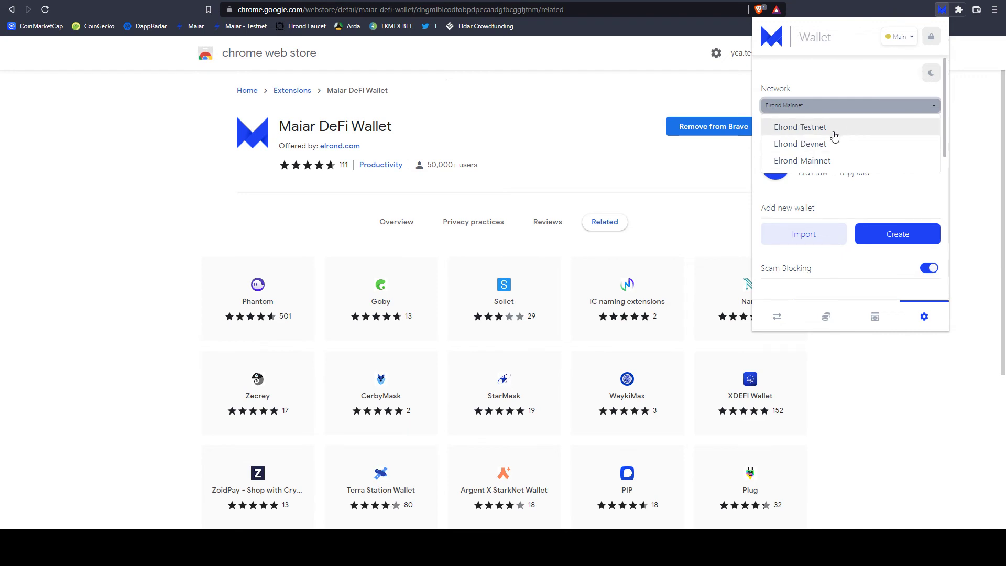
pyautogui.click(928, 106)
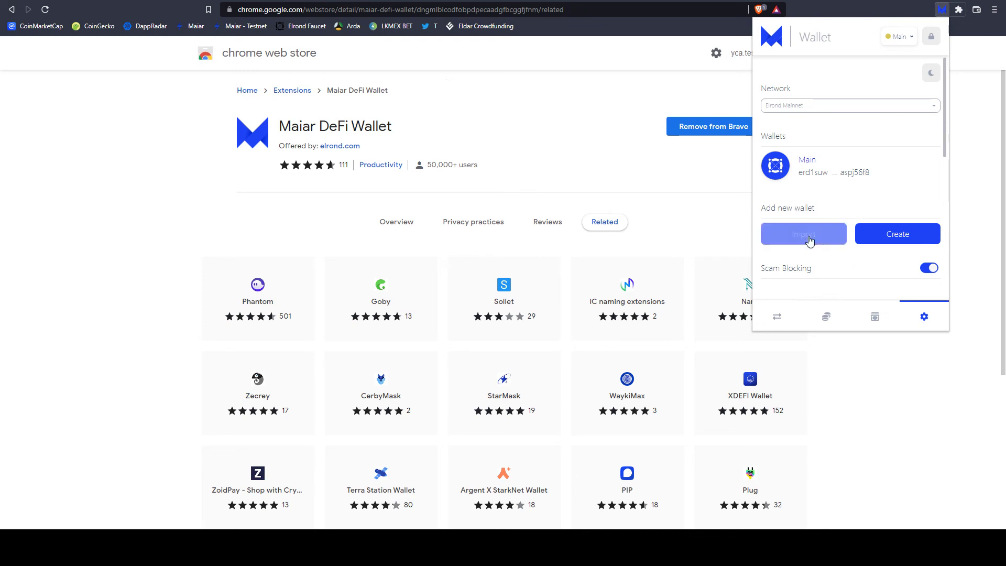
pyautogui.click(809, 237)
pyautogui.click(822, 143)
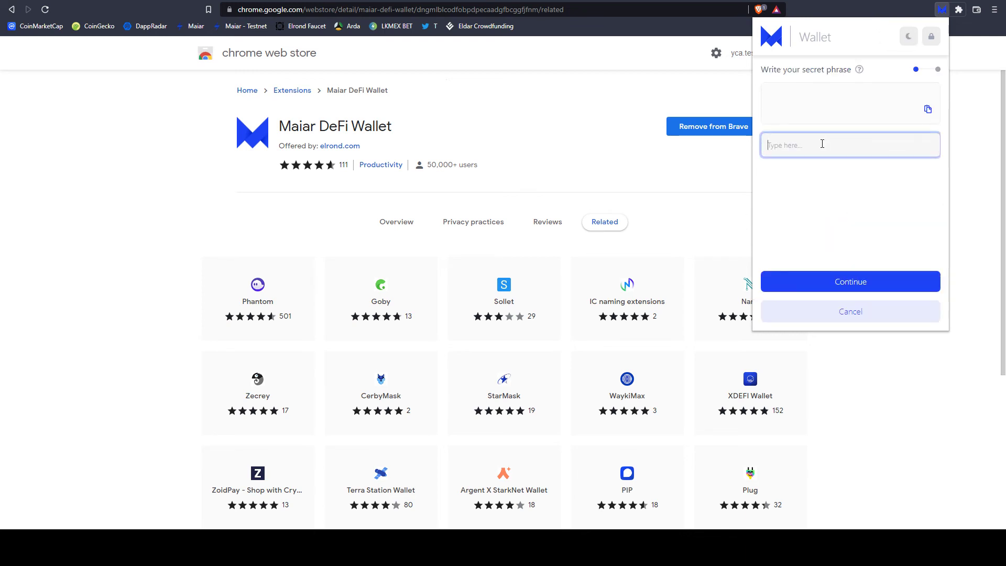
pyautogui.write('garden')
pyautogui.click(796, 171)
pyautogui.click(855, 314)
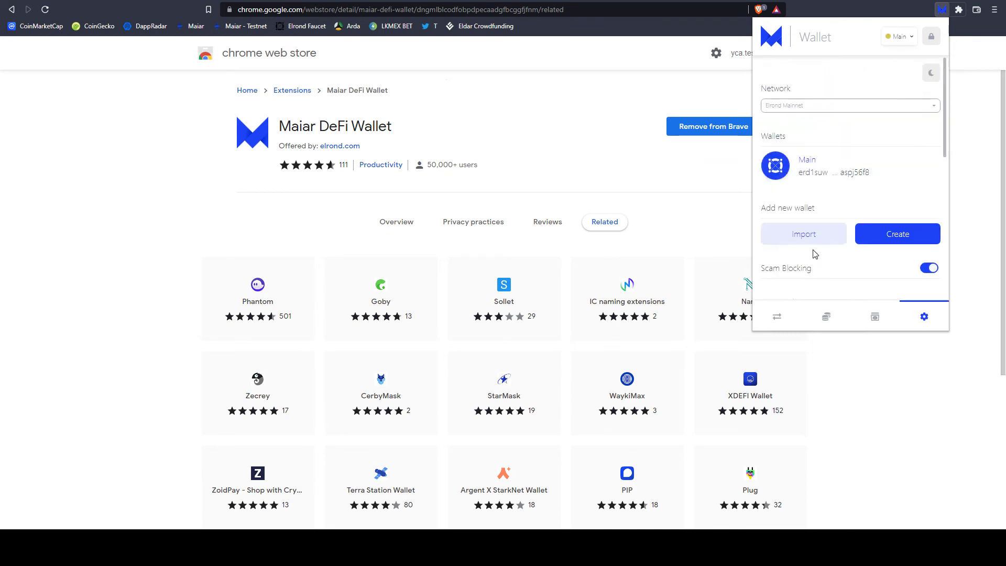
# Start creating another wallet, cancel it, and scroll through the settings.
pyautogui.click(903, 239)
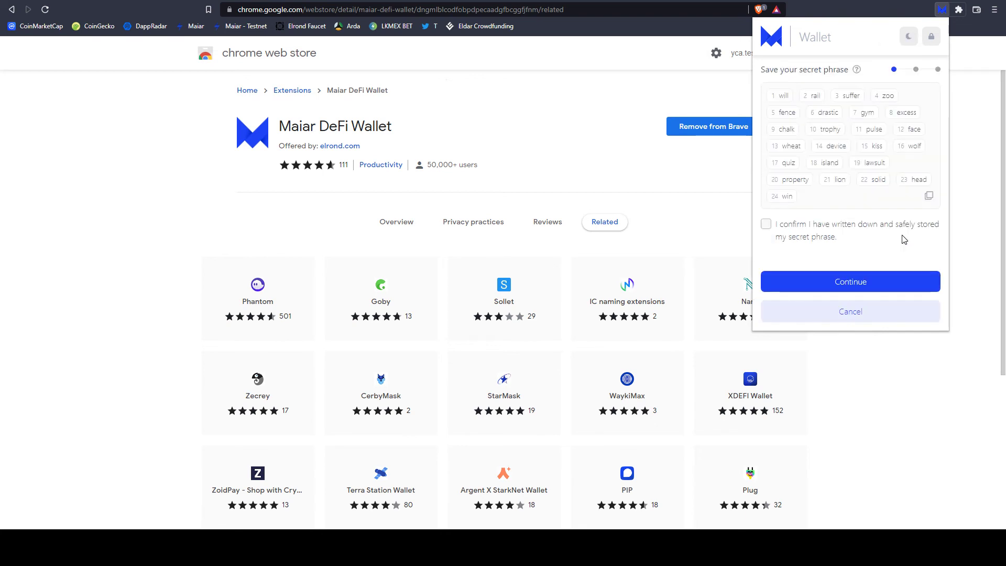
pyautogui.click(844, 313)
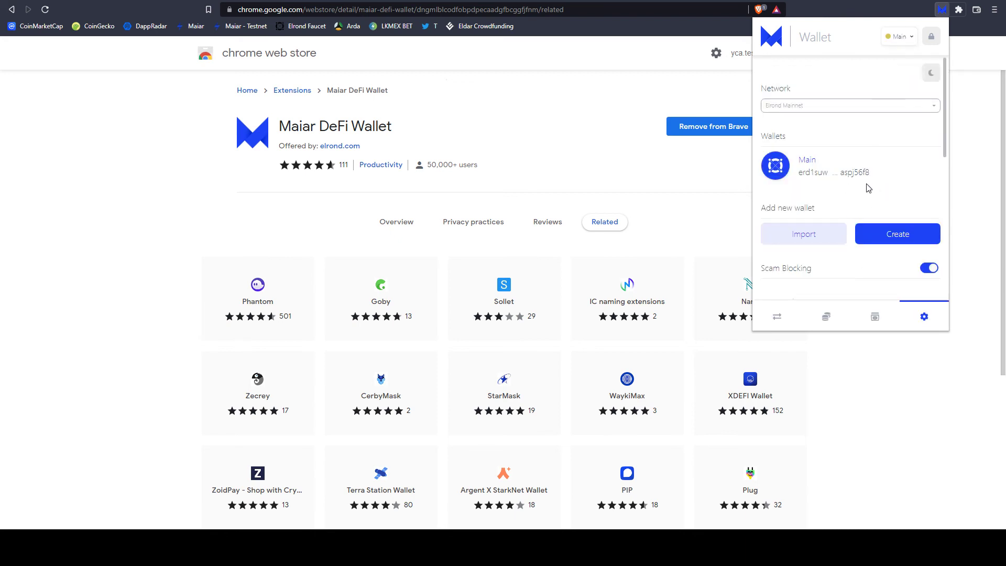
pyautogui.scroll(-2, 868, 188)
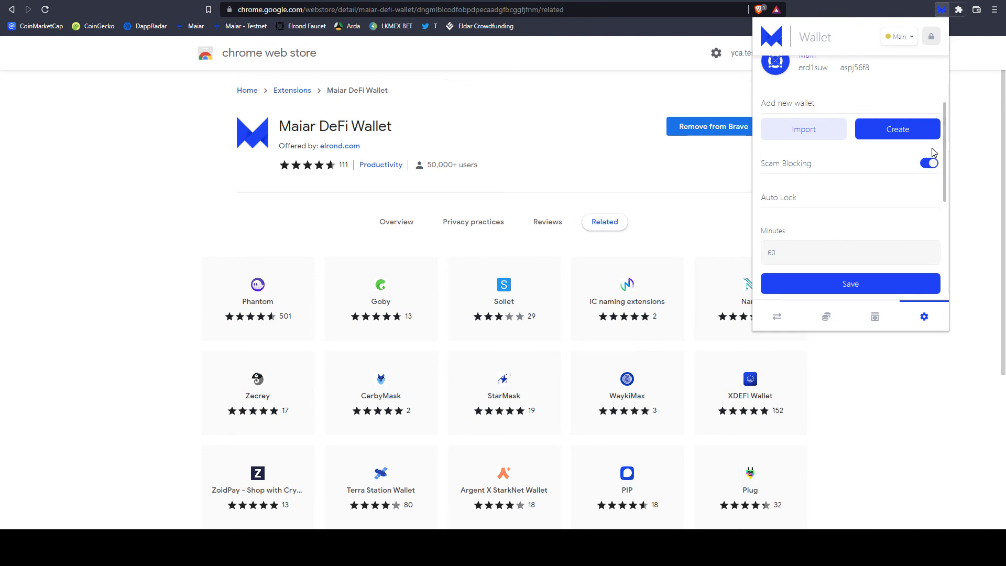
pyautogui.scroll(-1, 902, 162)
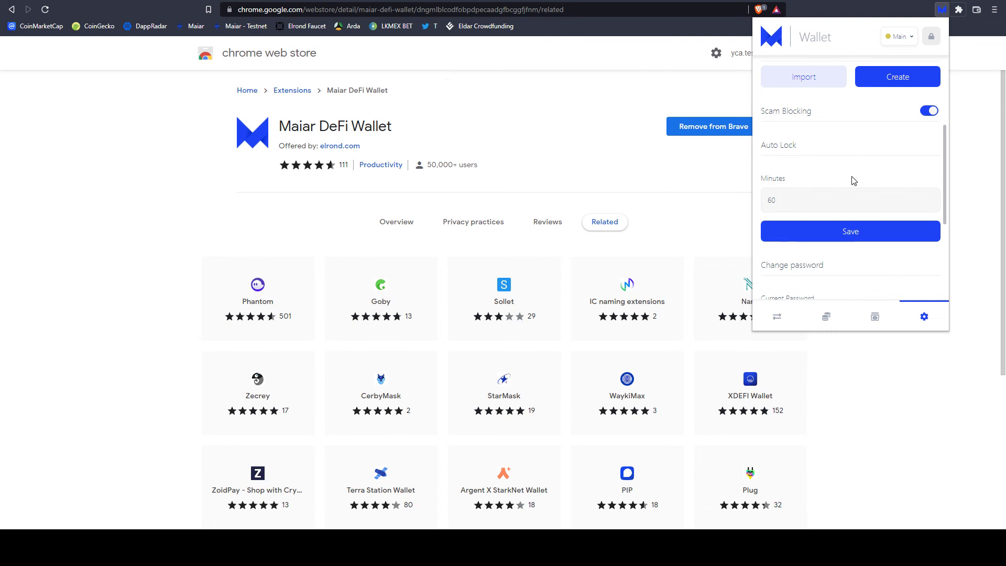
pyautogui.scroll(-3, 853, 181)
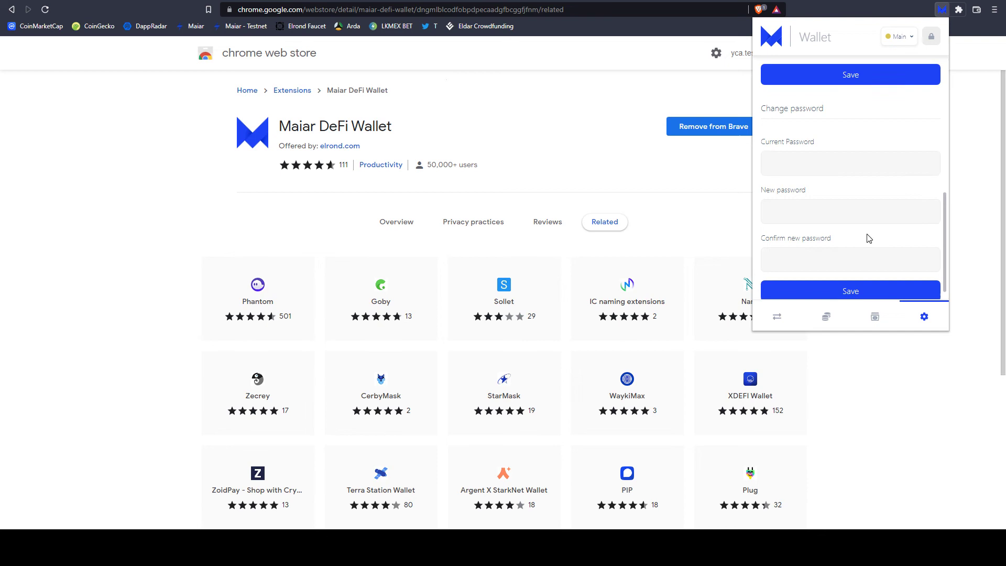
pyautogui.scroll(5, 868, 238)
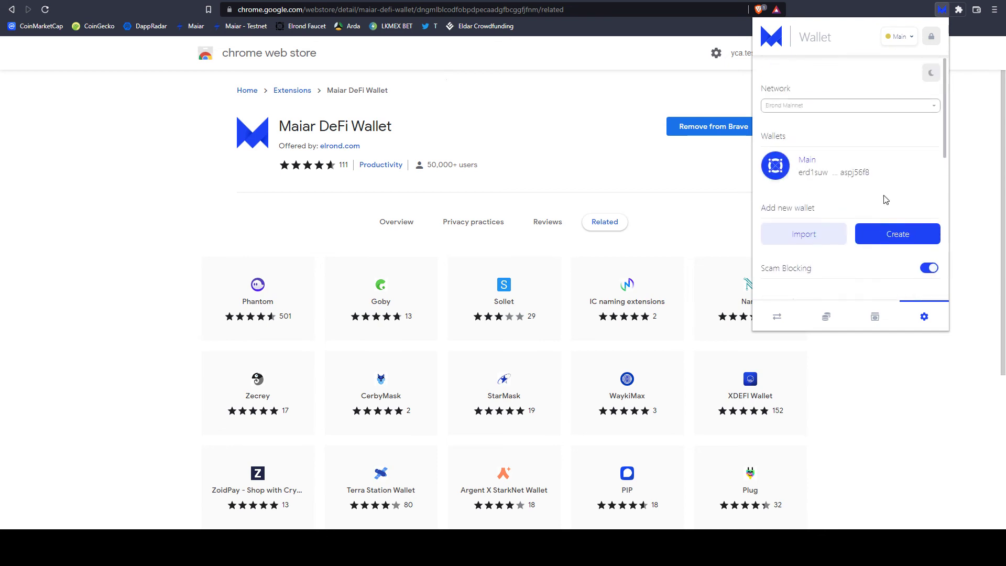
# Toggle dark theme on and back to light, then return to the wallet home.
pyautogui.click(931, 75)
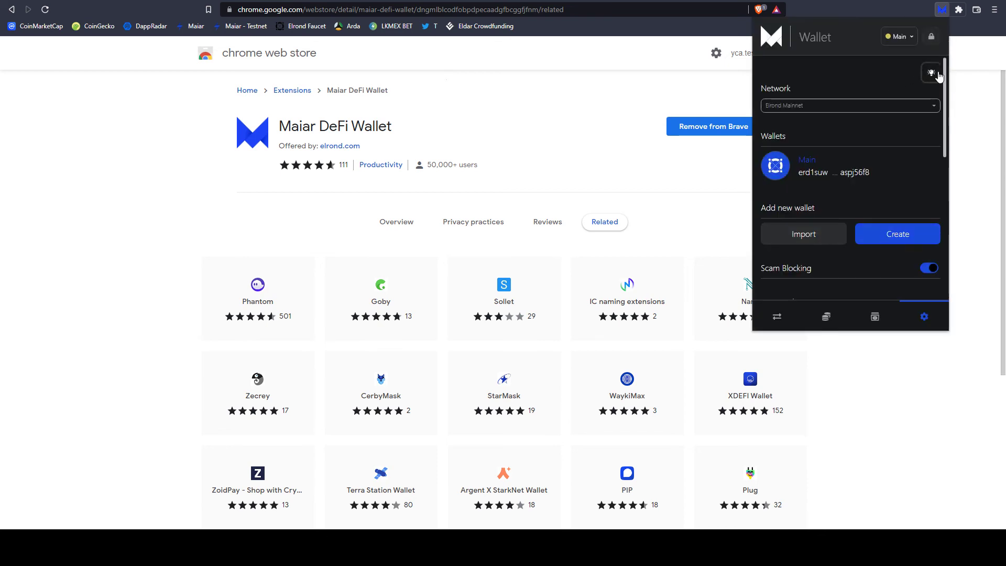
pyautogui.click(933, 75)
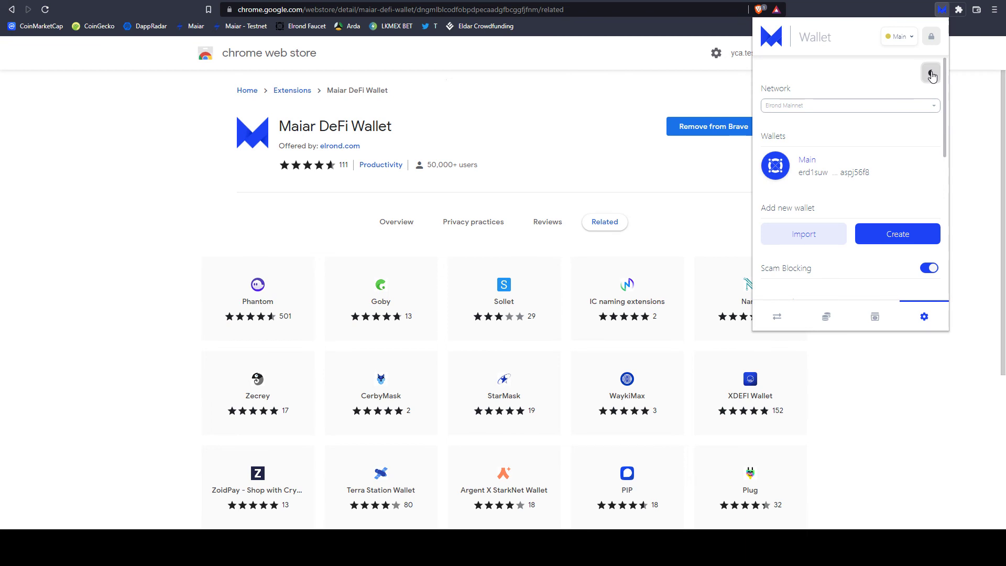
pyautogui.click(780, 317)
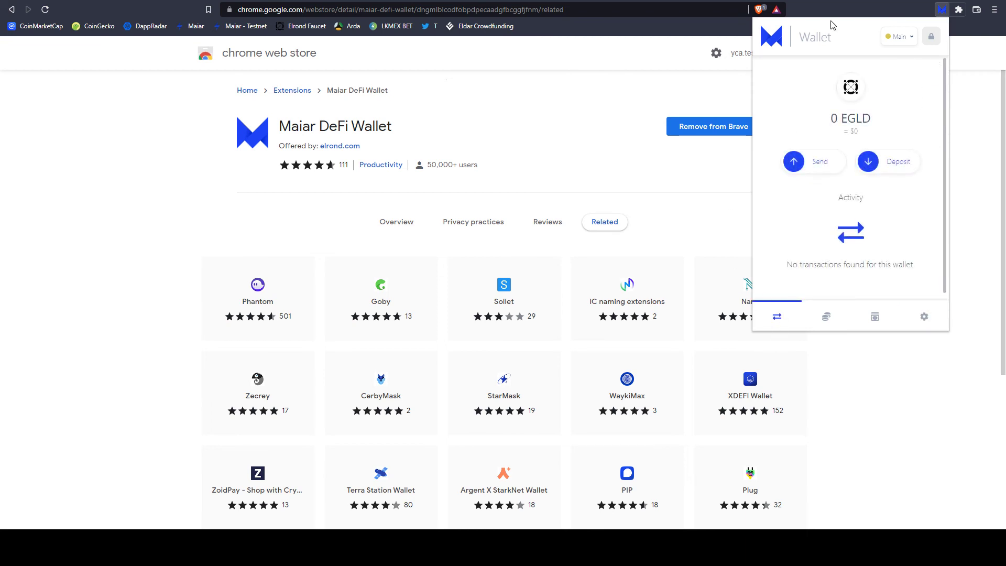
# Connect Maiar Exchange to the Main account through the Maiar DeFi Wallet extension.
pyautogui.click(623, 139)
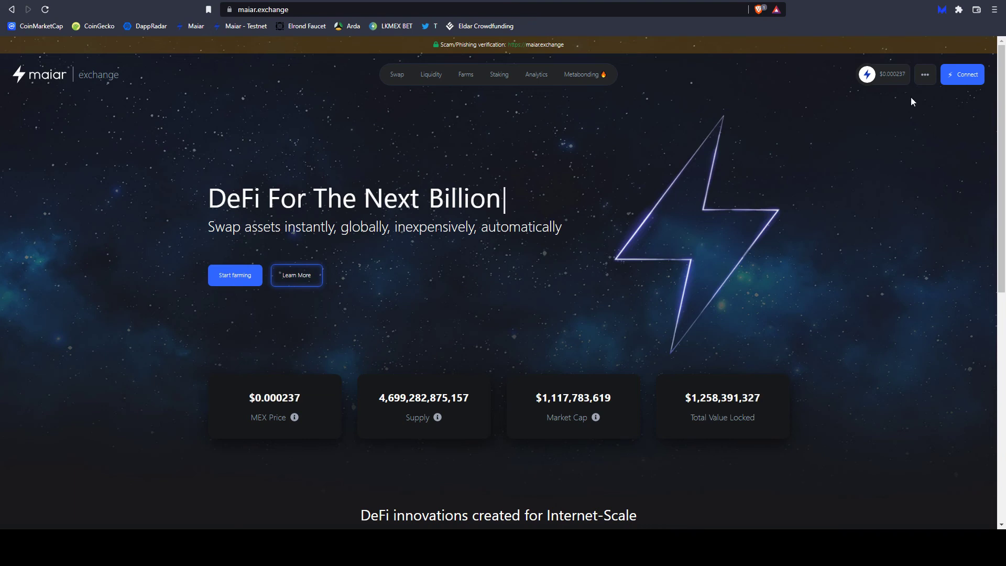
pyautogui.click(965, 76)
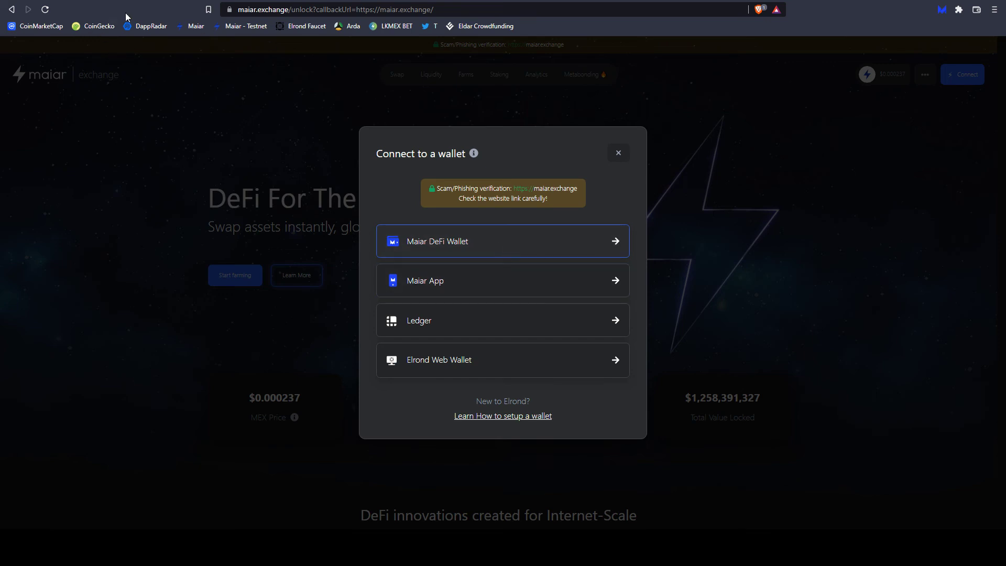
pyautogui.click(45, 9)
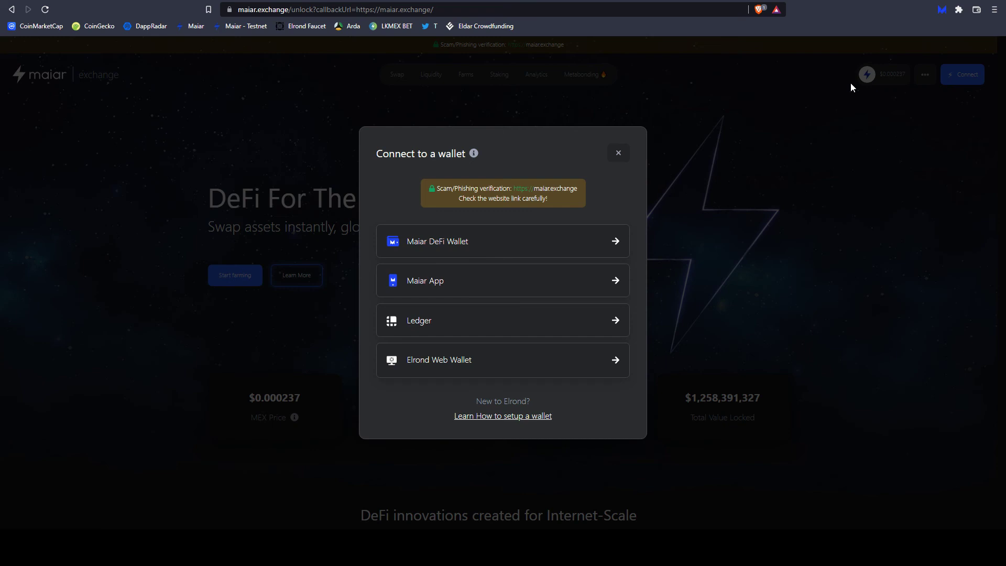
pyautogui.click(486, 245)
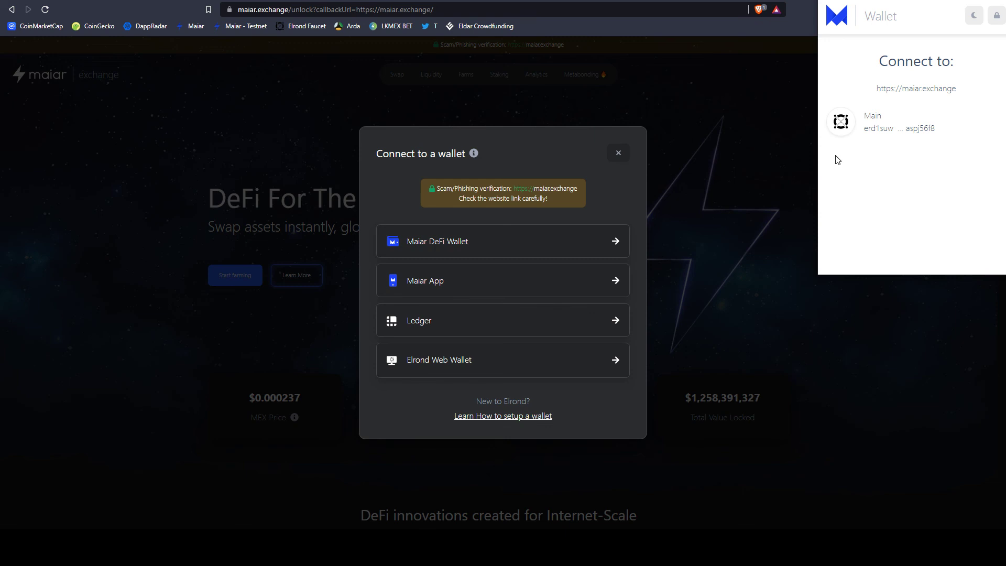
pyautogui.click(931, 137)
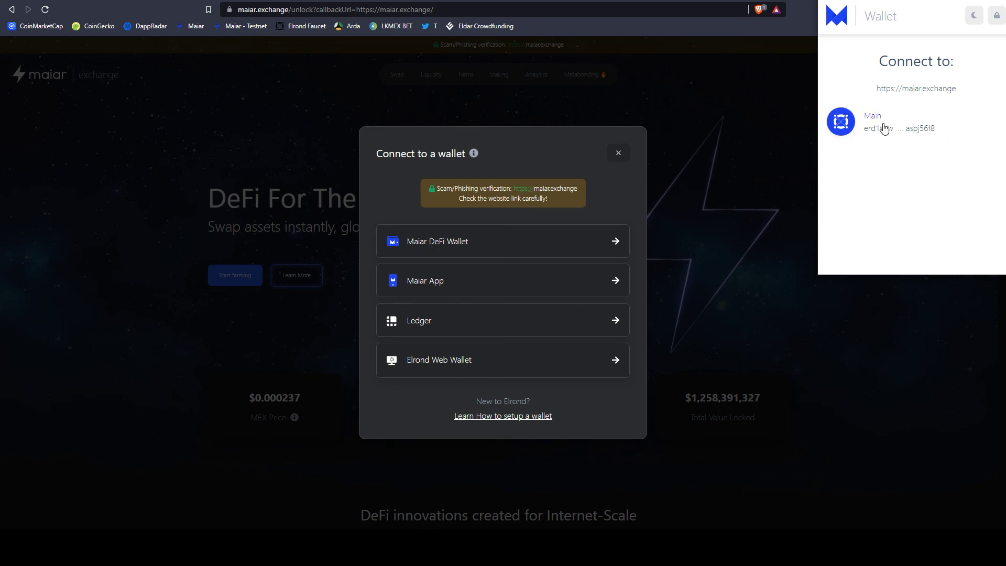
pyautogui.click(923, 123)
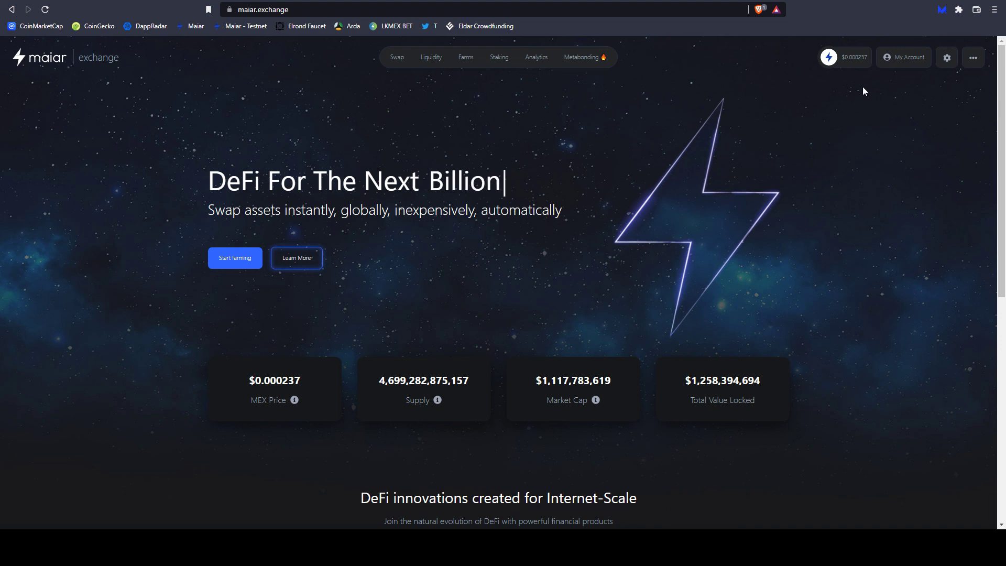
# Review the account's history and 0 EGLD balance, then disconnect the Main wallet.
pyautogui.click(904, 66)
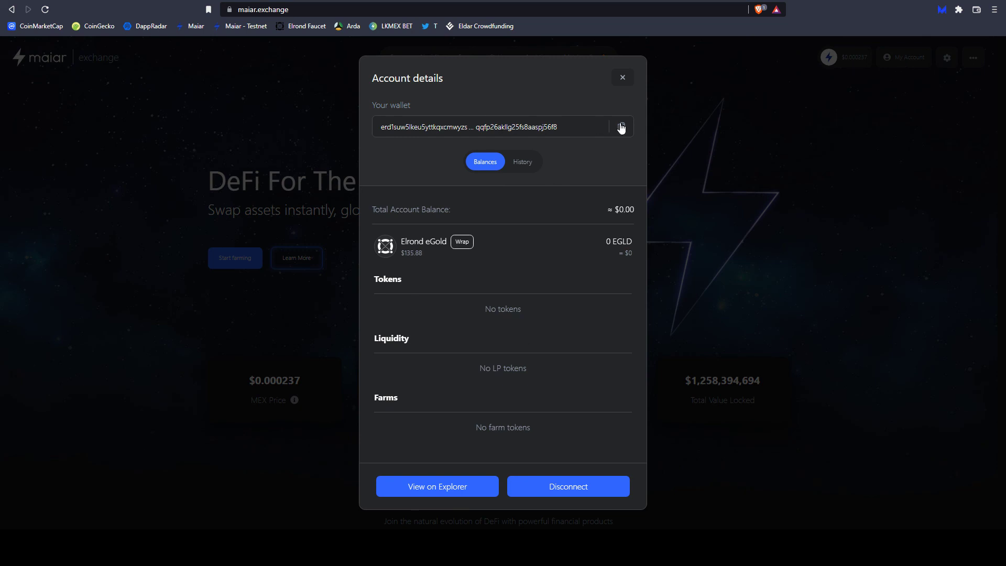
pyautogui.click(516, 165)
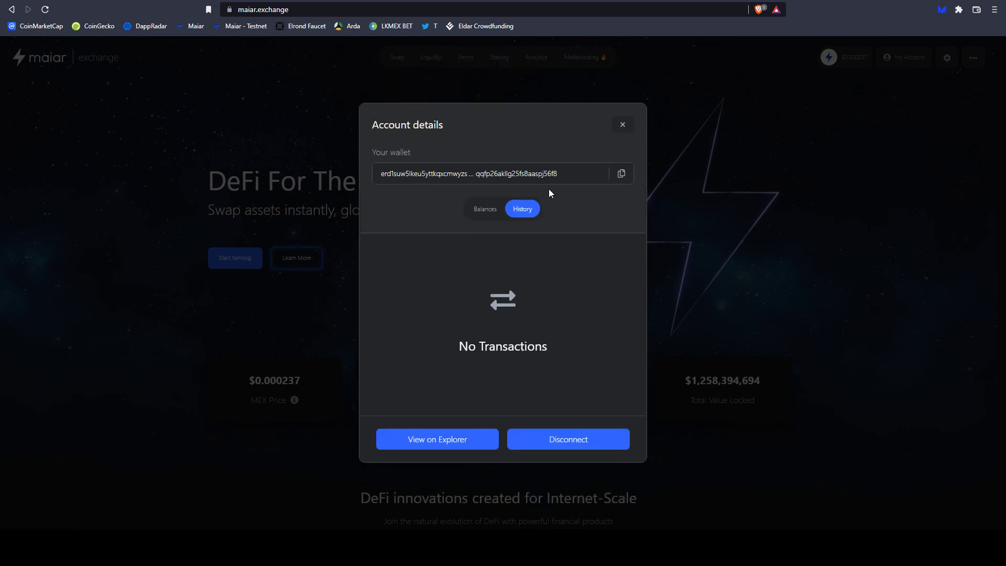
pyautogui.click(489, 215)
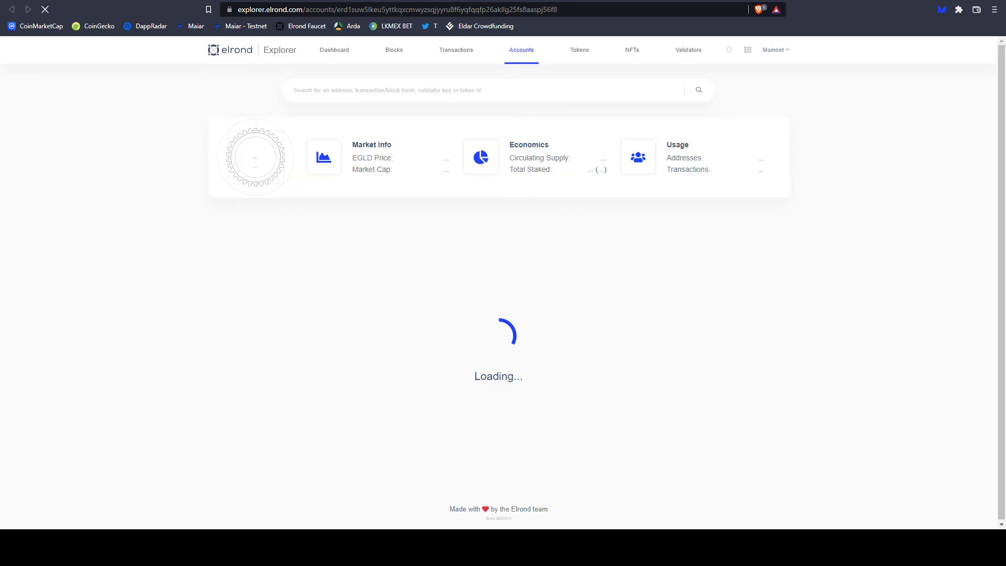
pyautogui.click(332, 2)
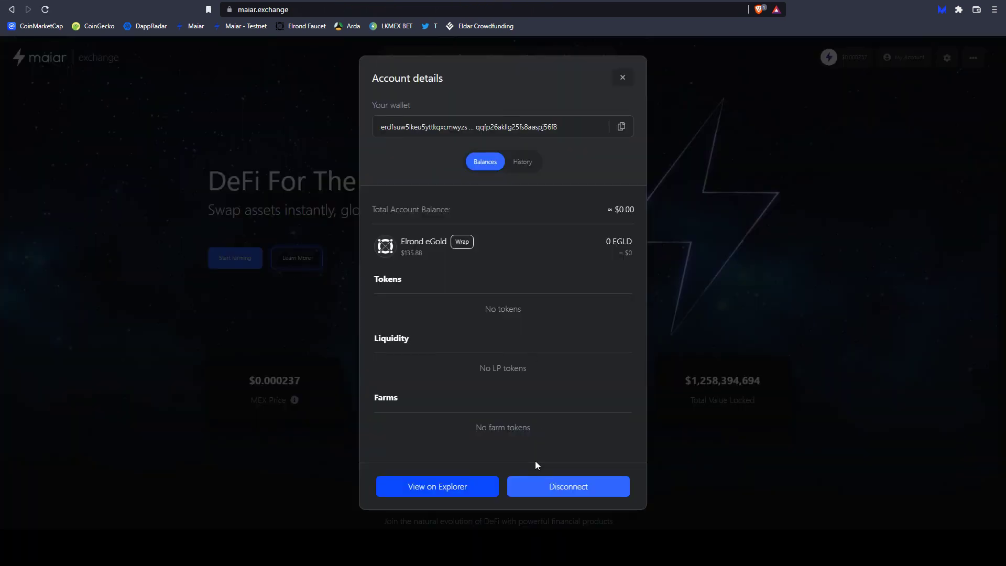
pyautogui.click(536, 482)
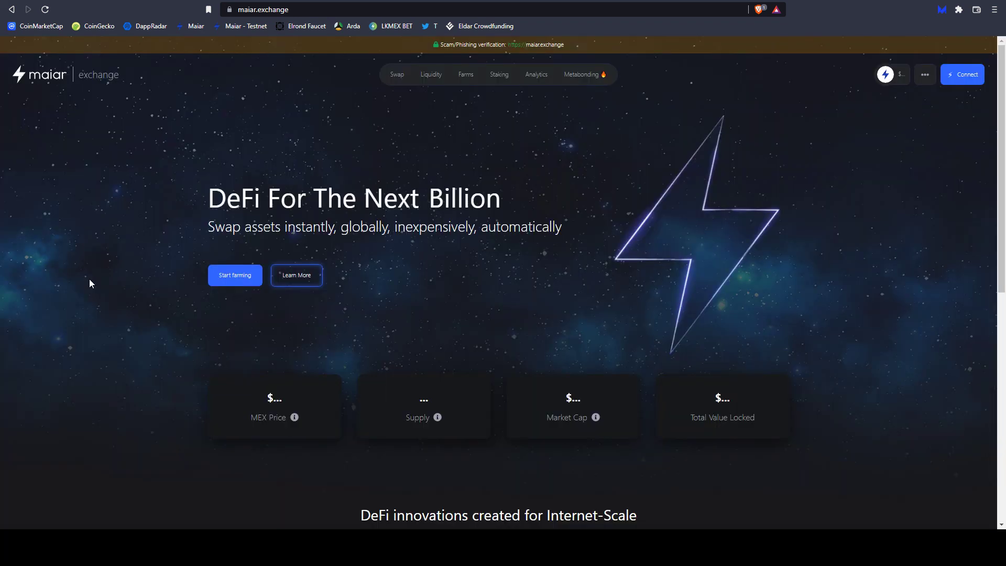